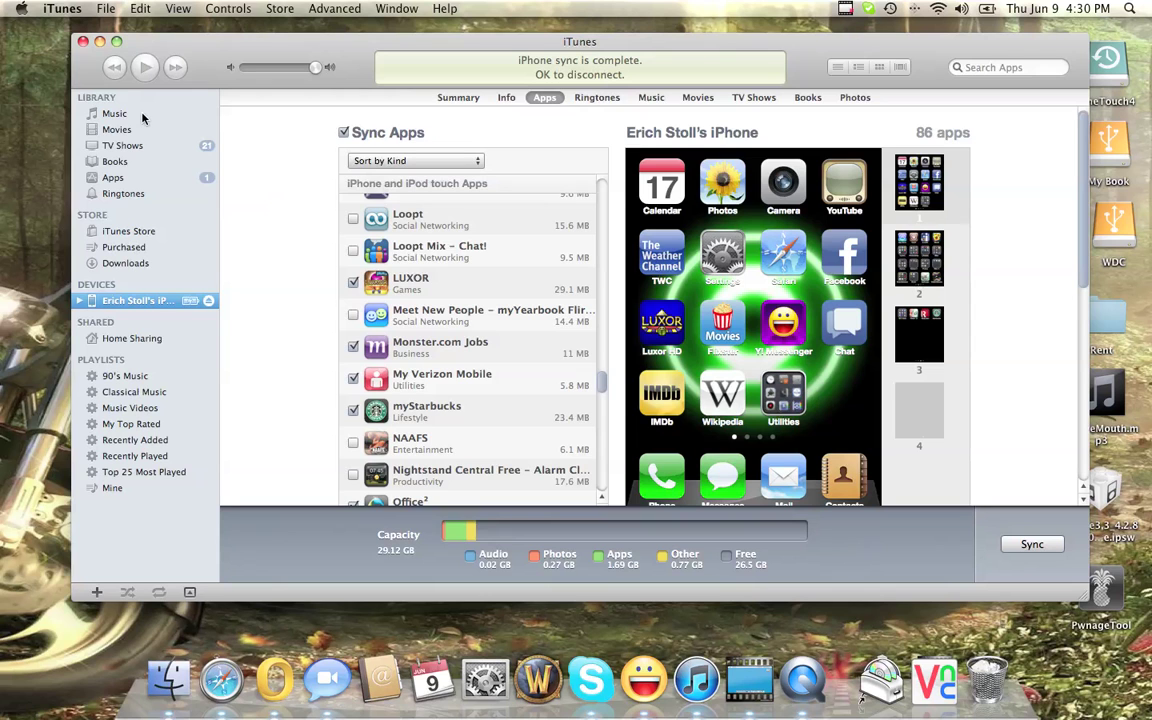
- Review the connected iPhone's summary, including its device details, version section and sync options
left_click(458, 97)
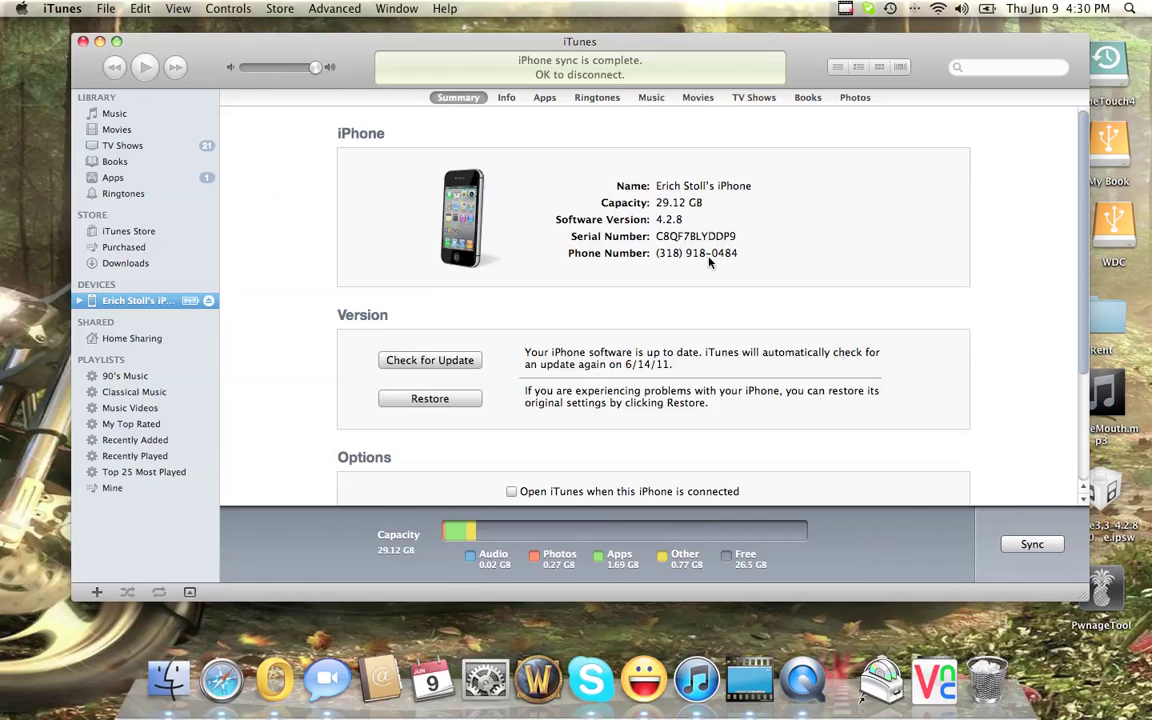
scroll(650, 255, "down", 3)
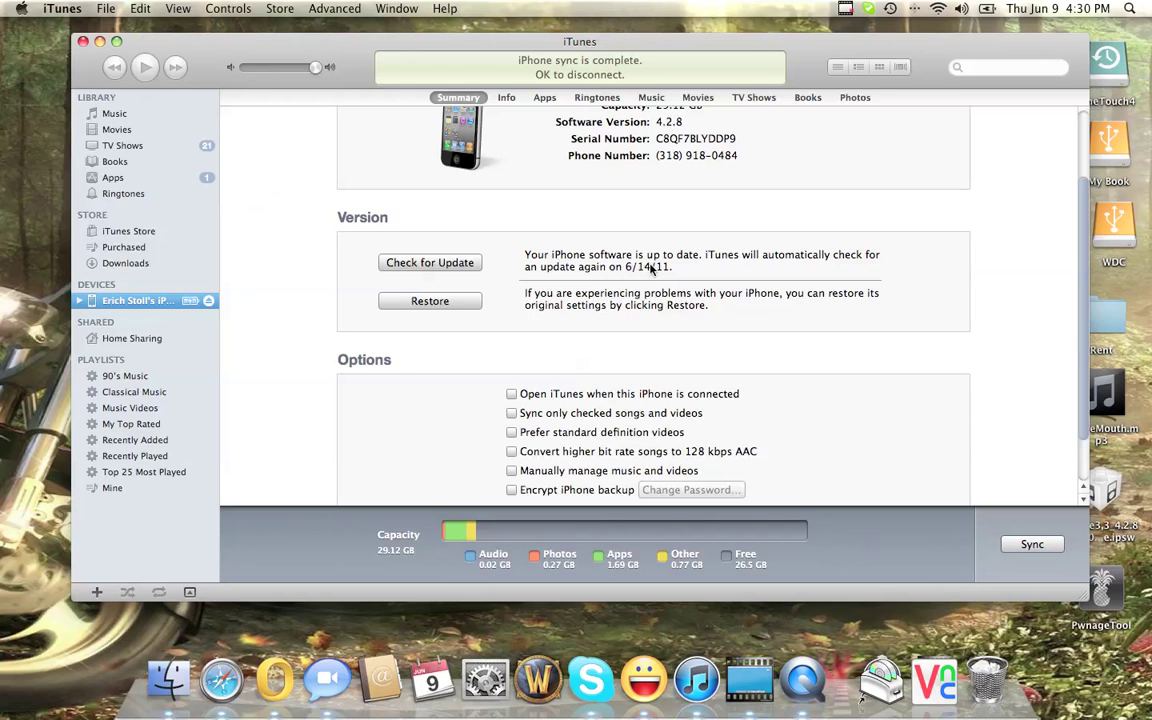
scroll(460, 250, "down", 2)
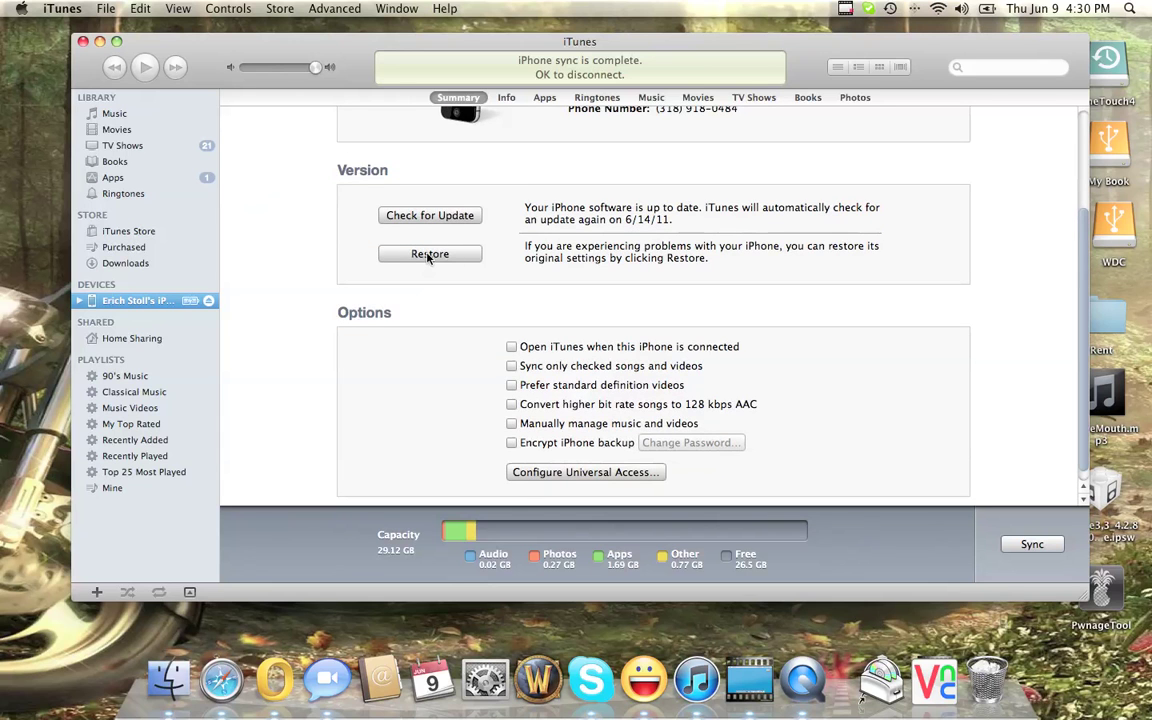
scroll(540, 262, "down", 1)
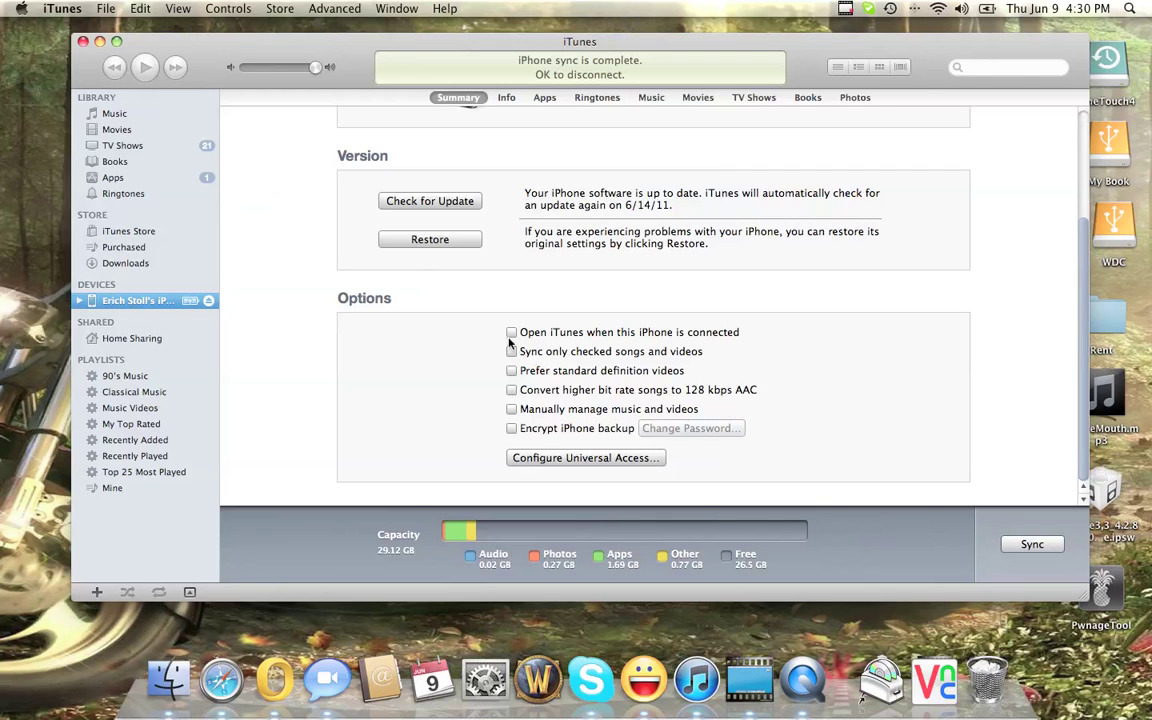
scroll(457, 425, "up", 5)
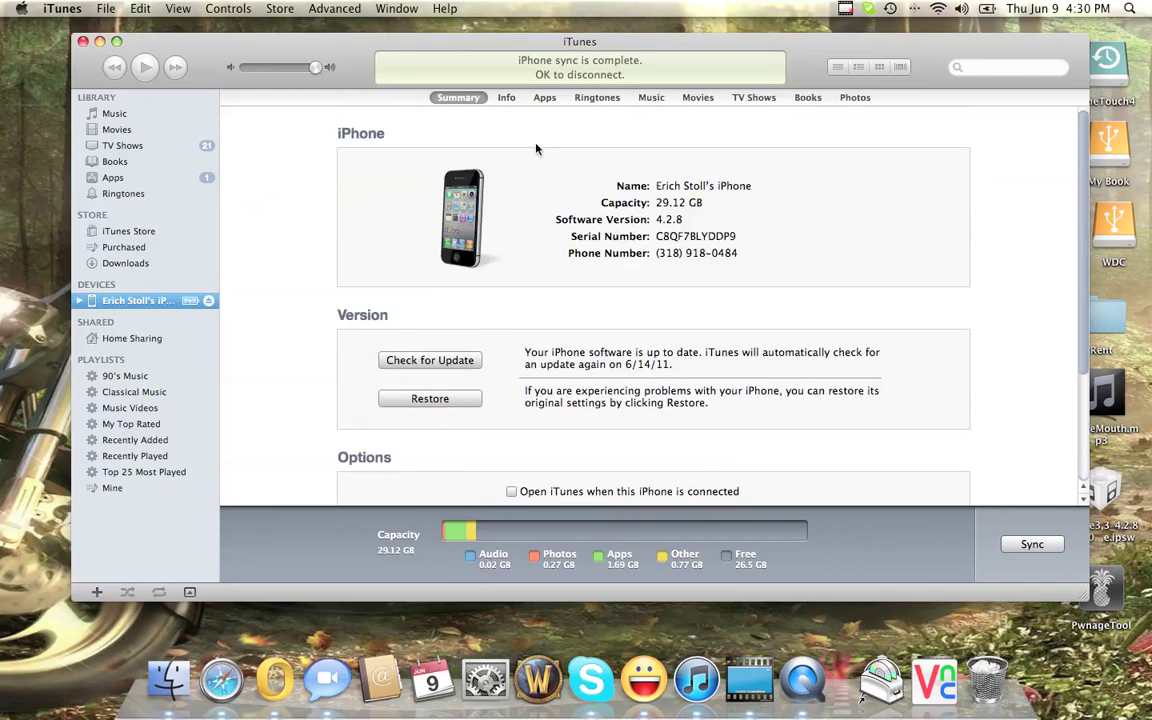
- Examine the iPhone's Info sync settings for contacts, calendars, mail accounts, bookmarks, notes and the Advanced replacement options
left_click(507, 98)
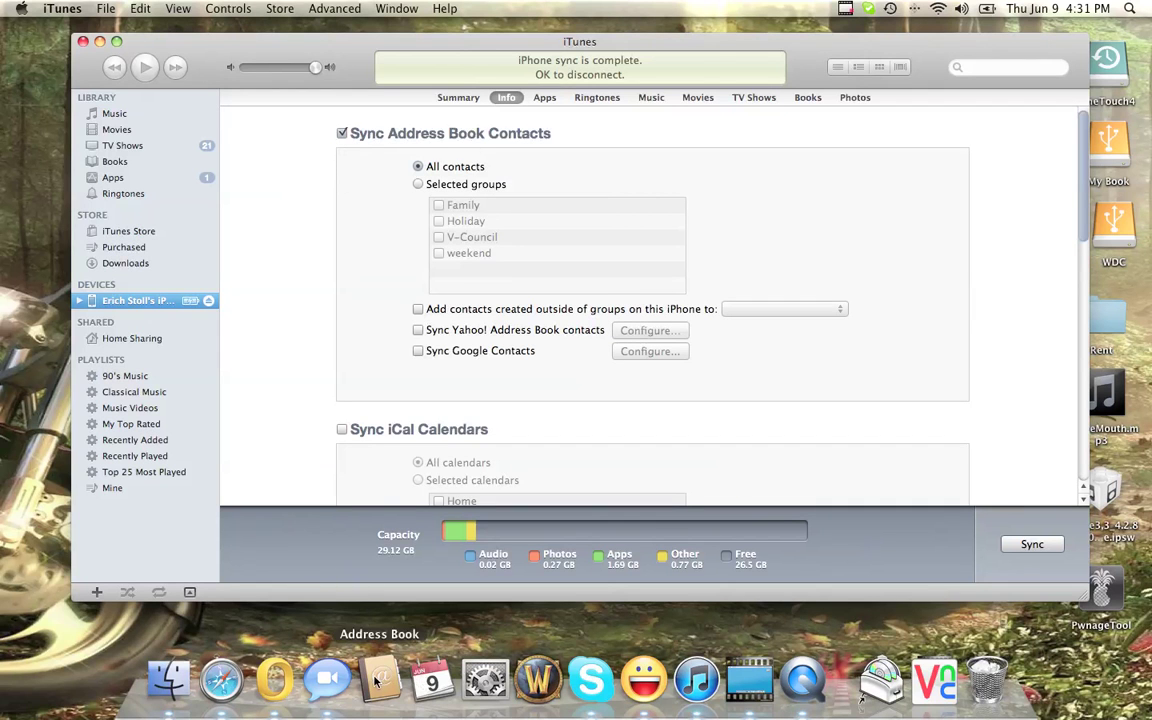
scroll(420, 211, "down", 1)
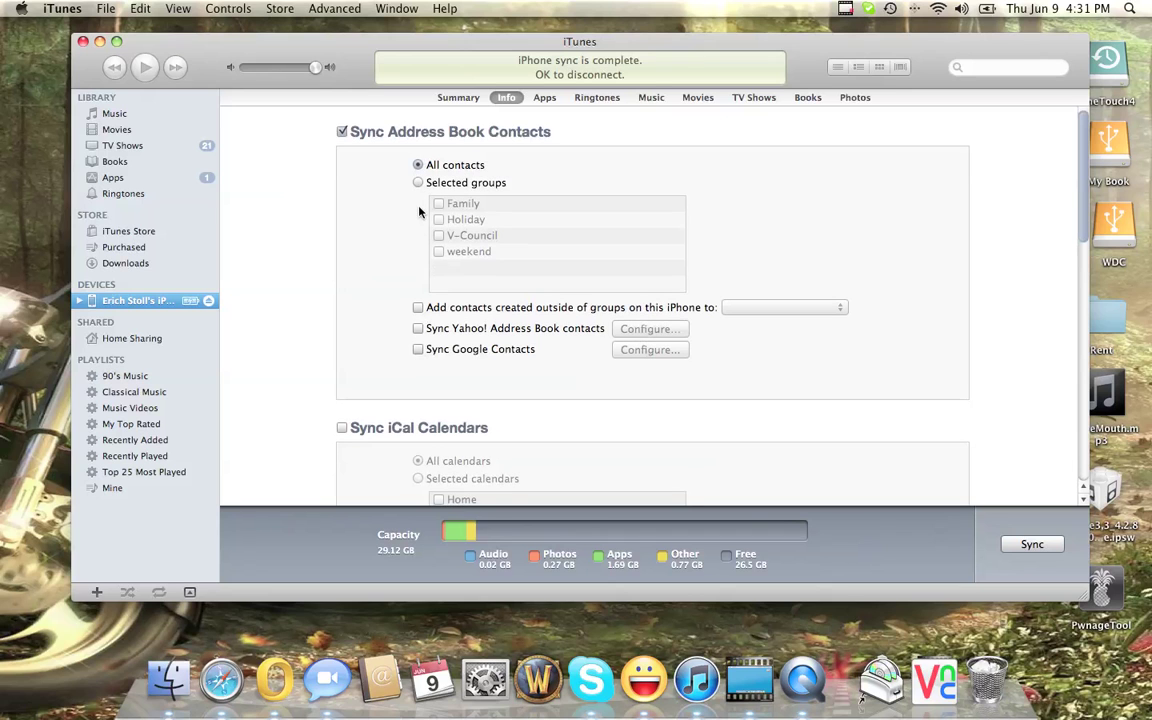
scroll(420, 211, "up", 1)
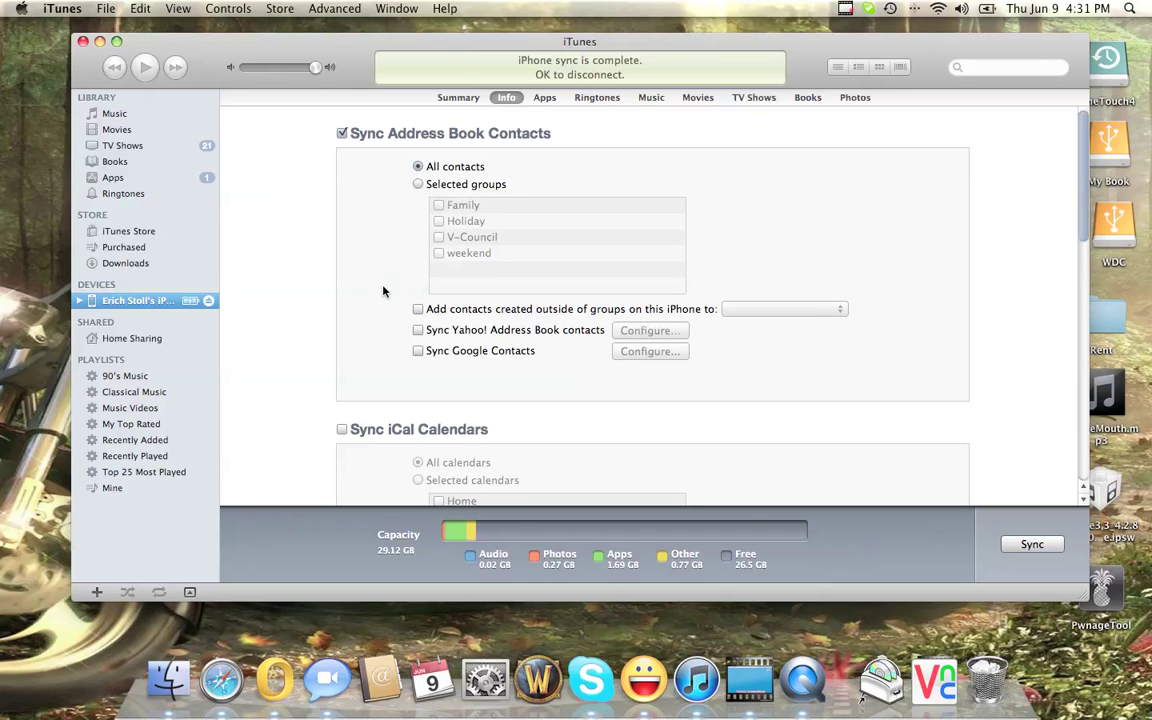
scroll(383, 291, "down", 5)
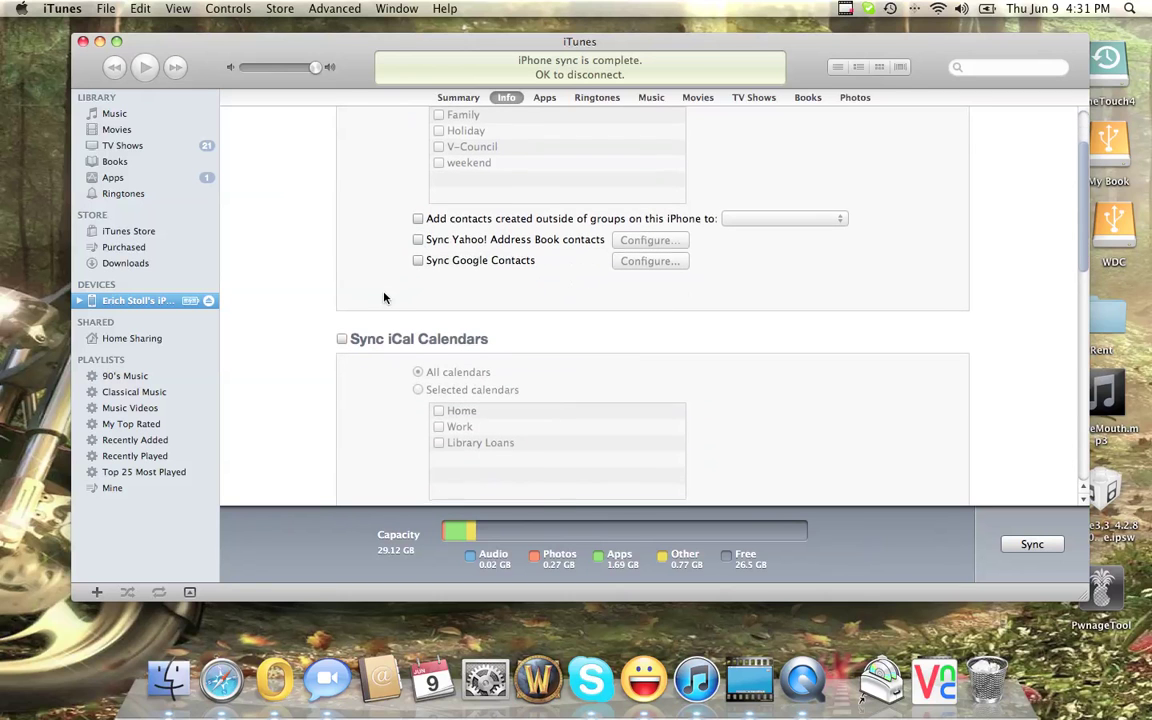
scroll(383, 297, "down", 2)
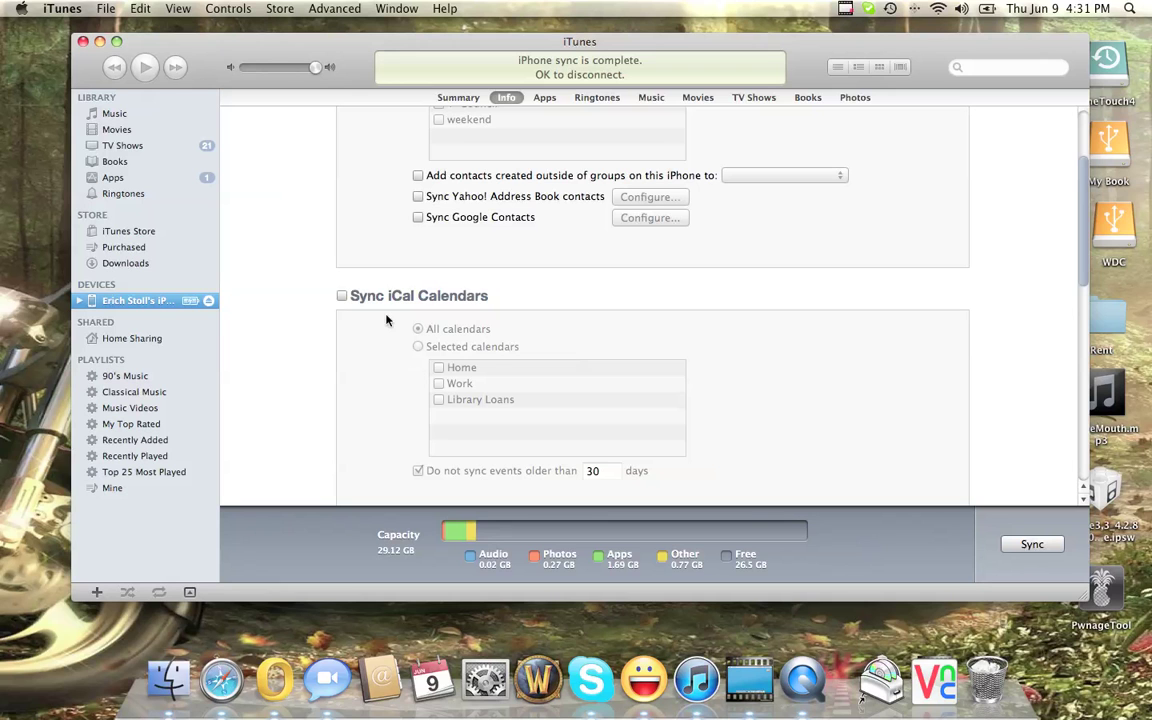
scroll(386, 320, "down", 5)
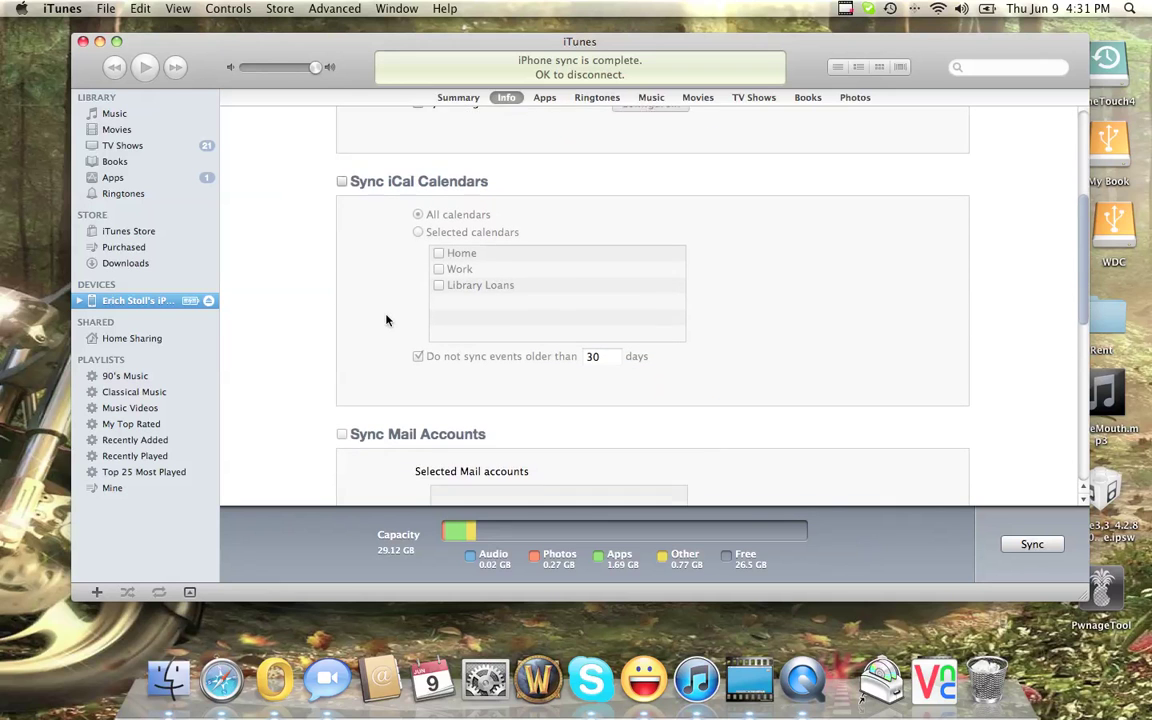
scroll(386, 320, "down", 3)
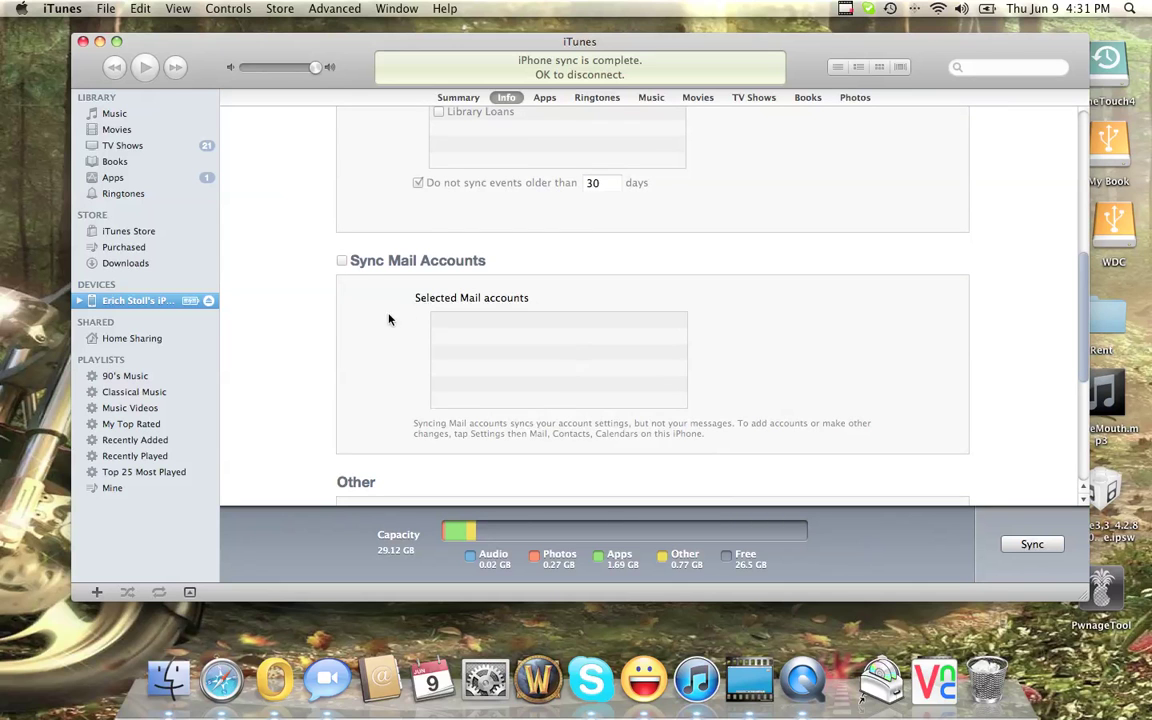
scroll(364, 289, "down", 5)
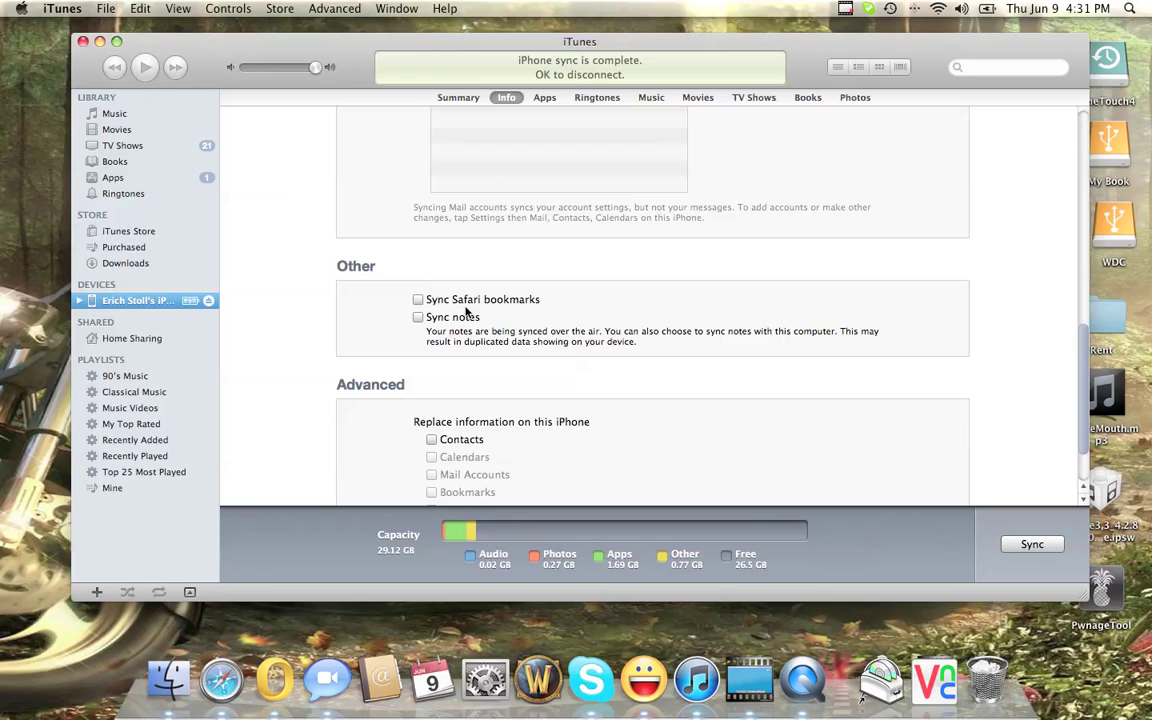
scroll(465, 312, "down", 2)
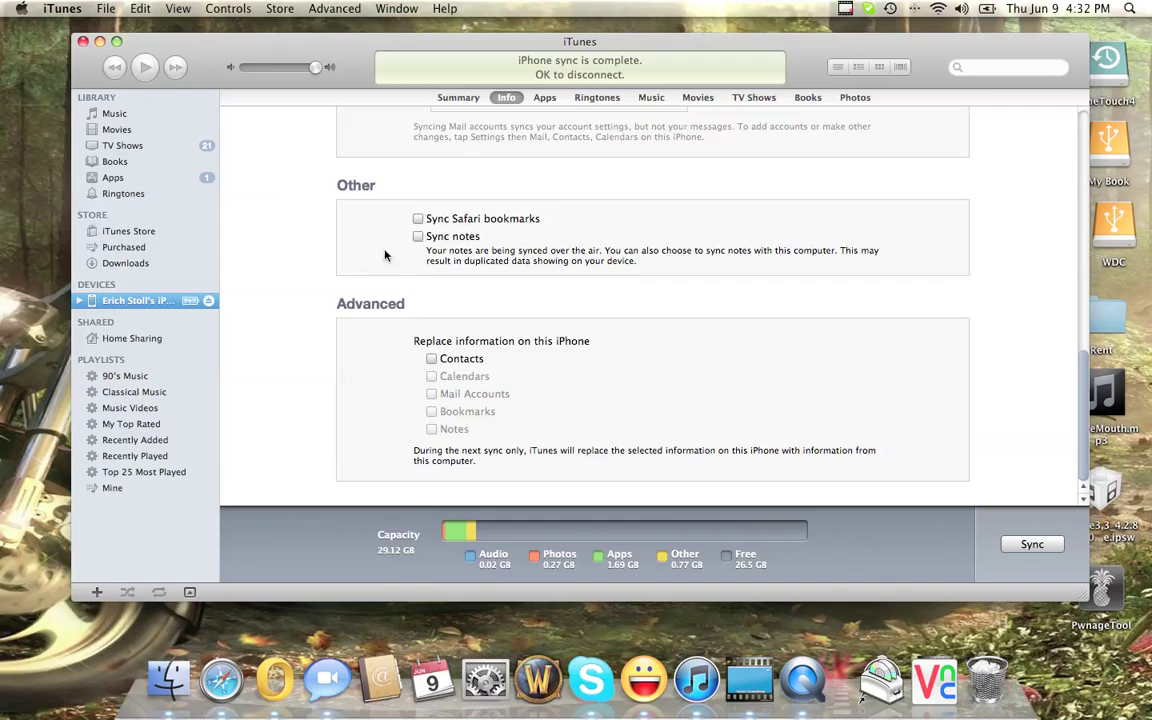
scroll(385, 245, "up", 10)
scroll(391, 250, "up", 5)
- Look over the iPhone's app sync list and compare it with the apps in the library
left_click(543, 98)
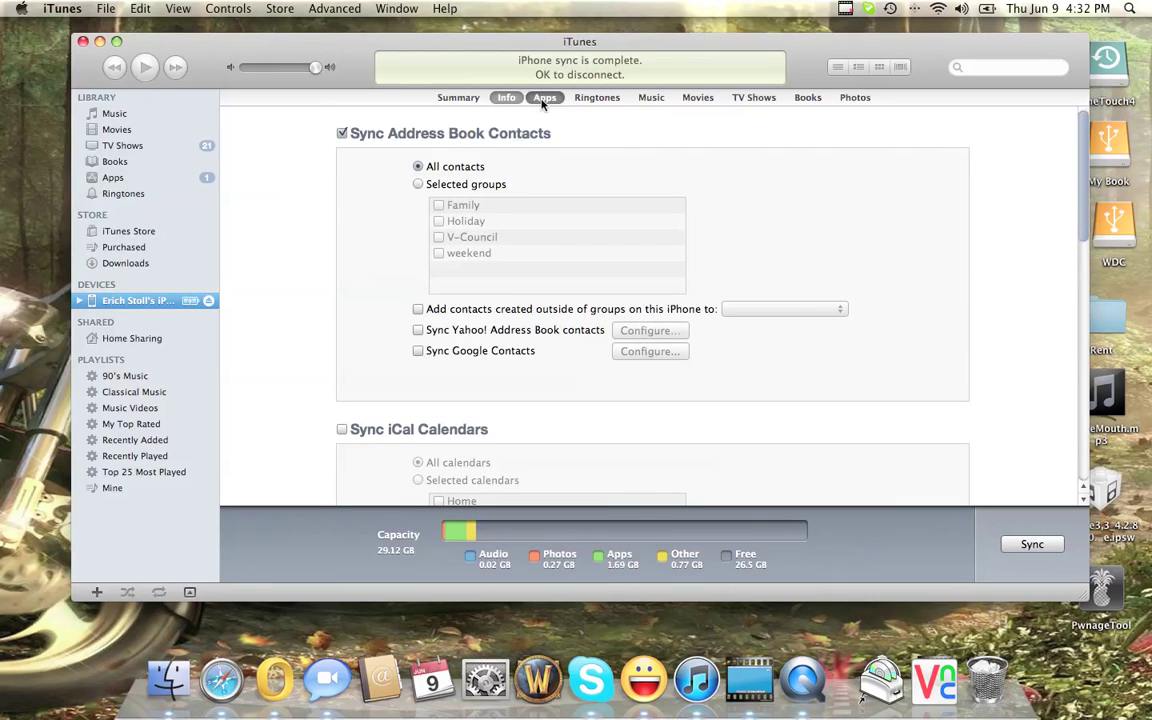
scroll(432, 265, "up", 10)
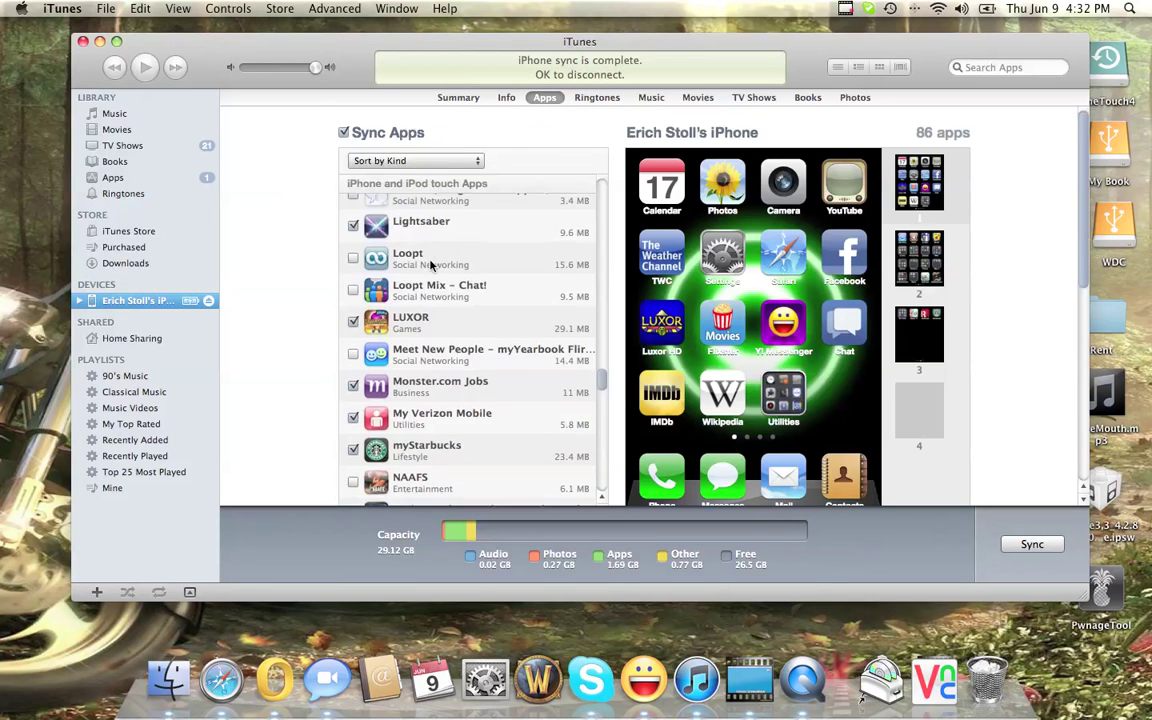
scroll(432, 265, "up", 15)
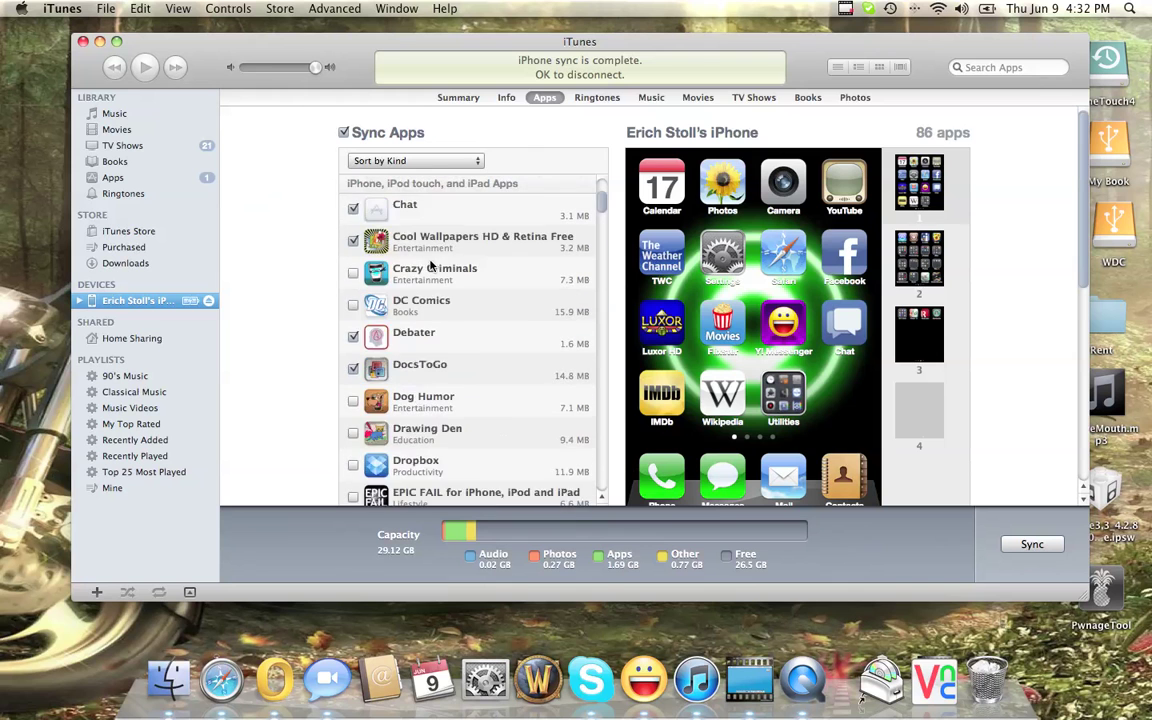
left_click(108, 178)
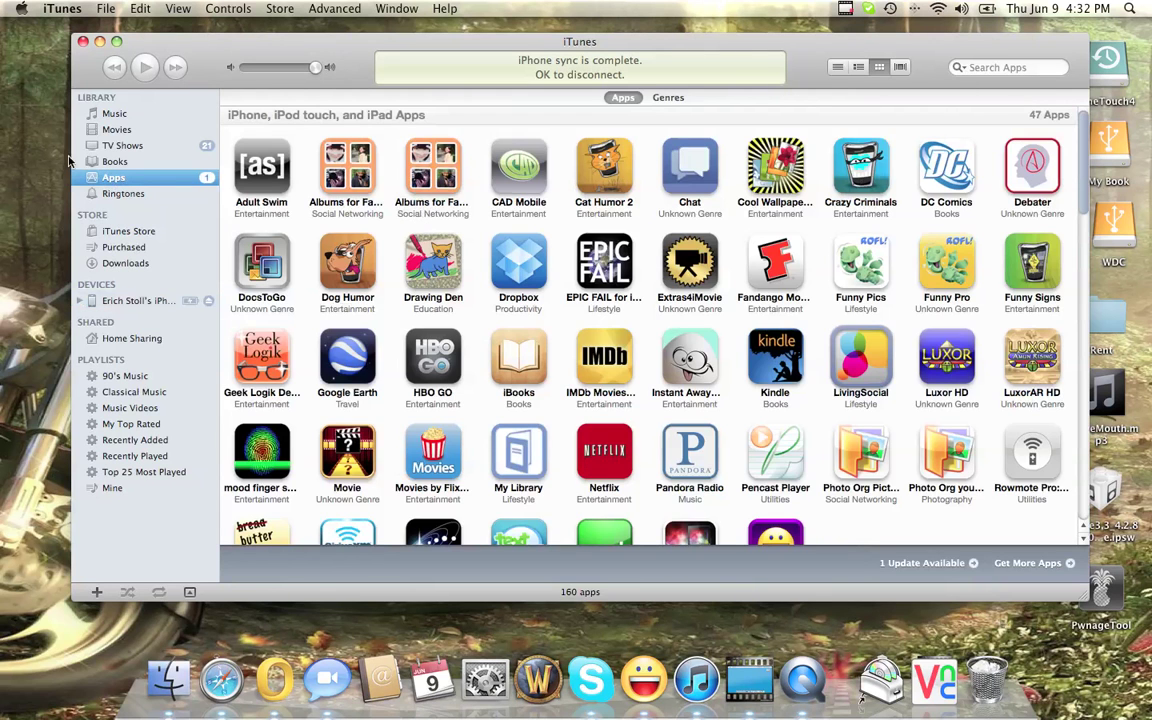
left_click(132, 302)
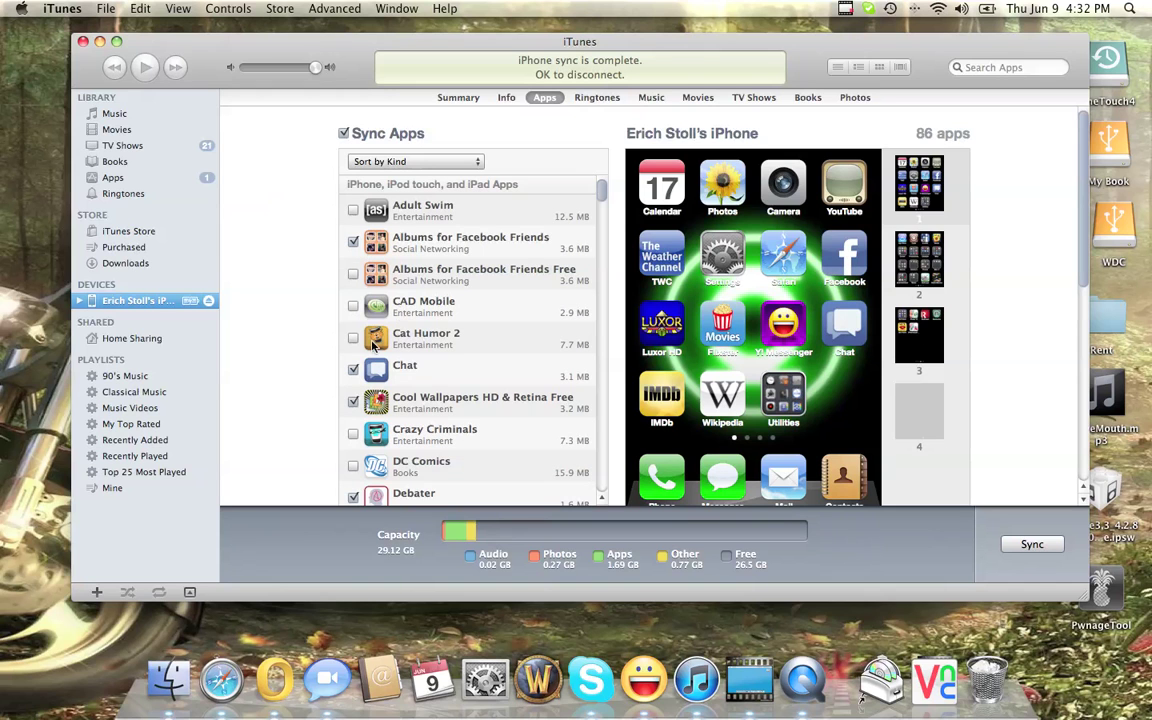
- Look through the iPhone's app sync list and select the Cyanide and Happiness app for syncing
scroll(374, 344, "down", 2)
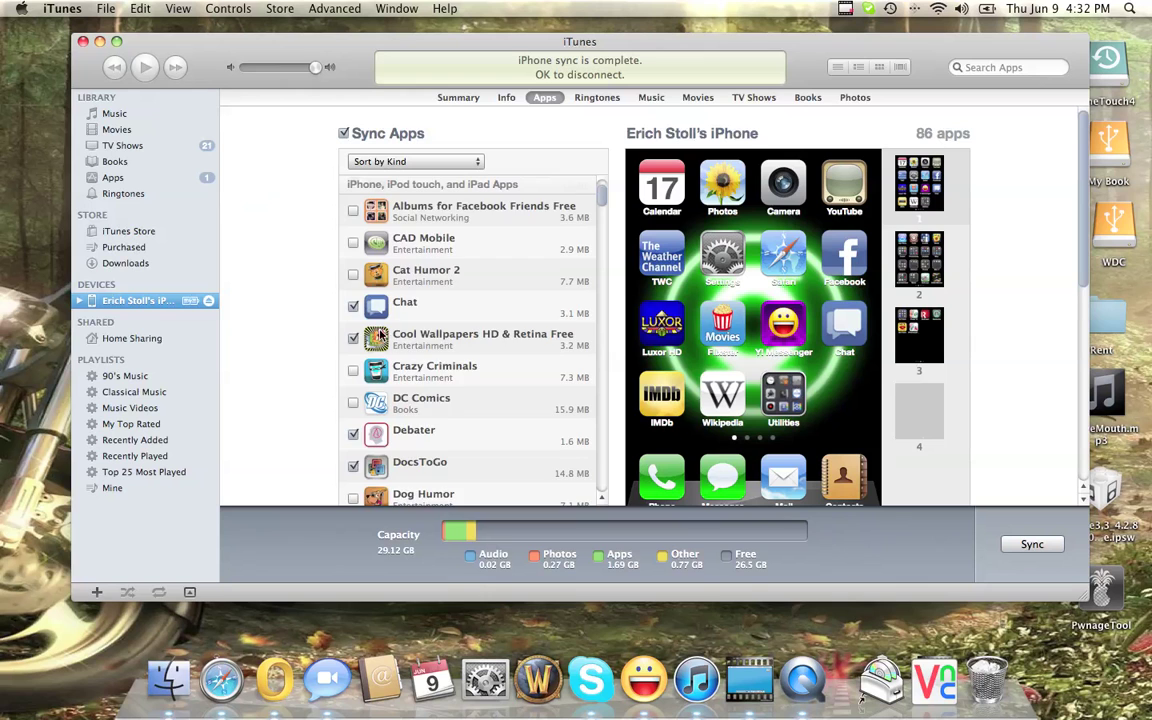
scroll(344, 302, "up", 2)
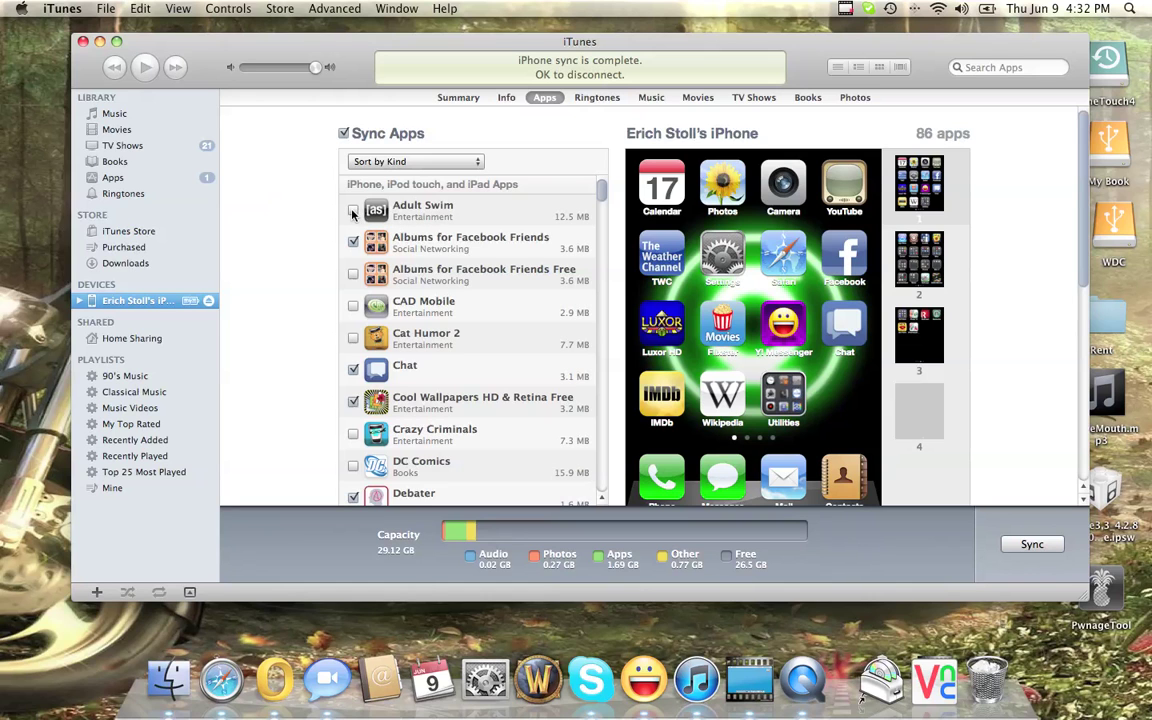
scroll(352, 235, "down", 2)
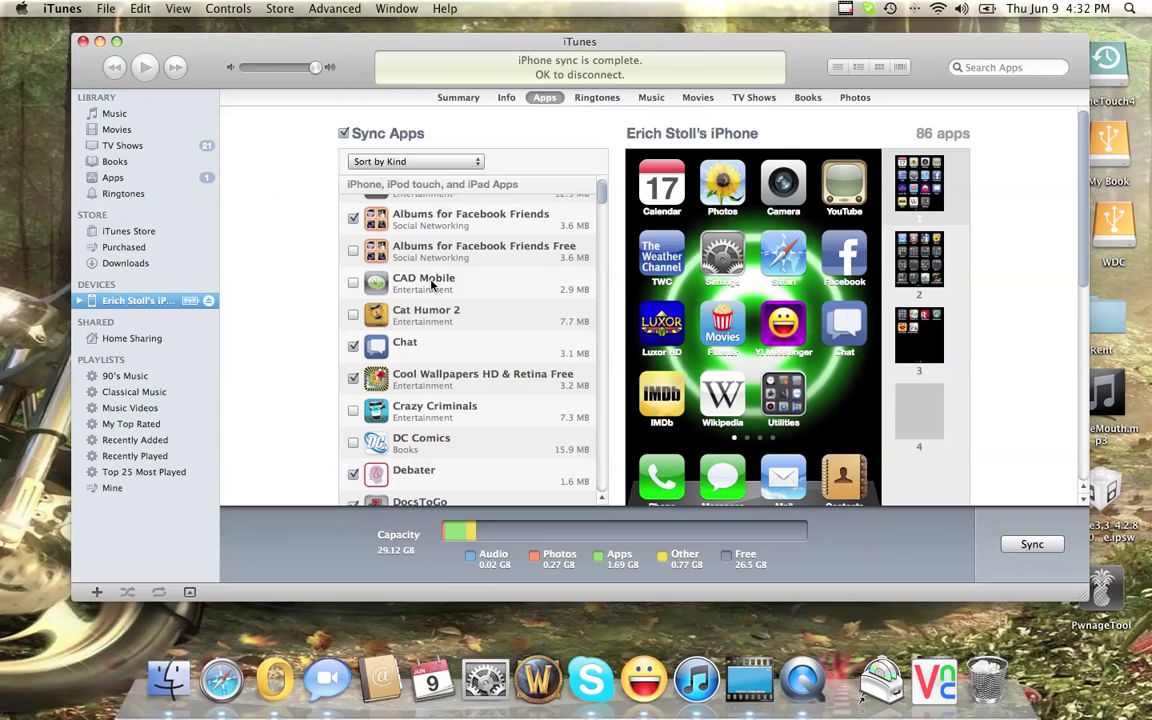
scroll(432, 285, "down", 10)
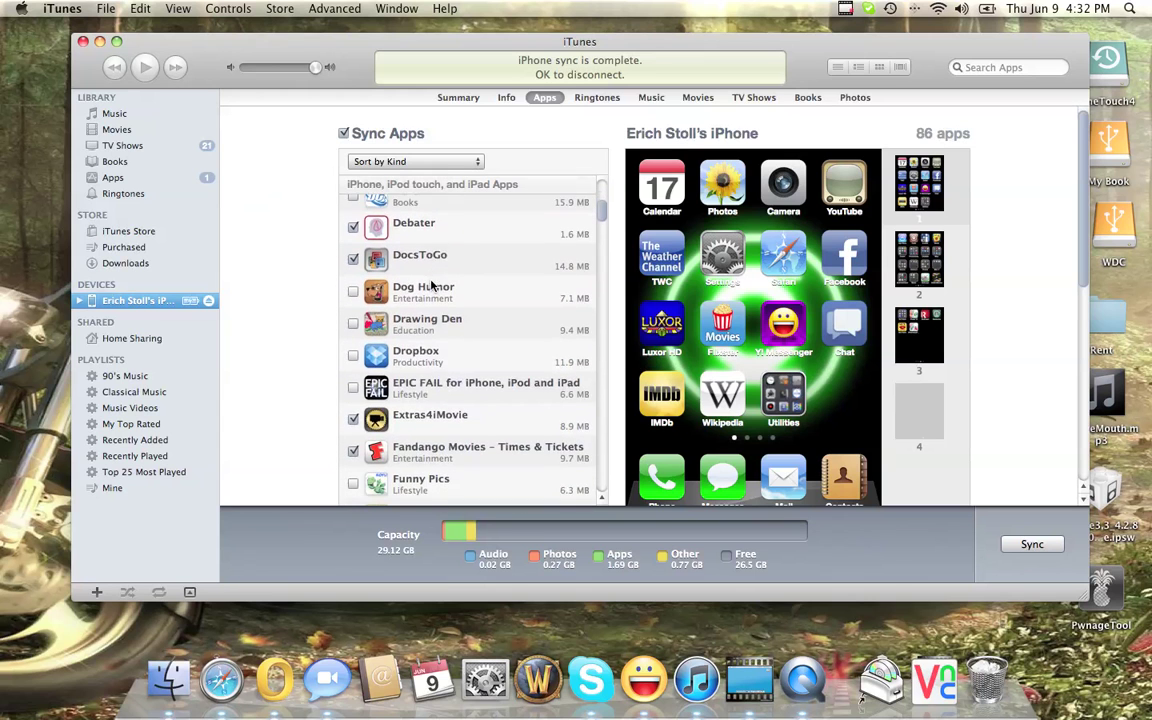
scroll(432, 285, "down", 10)
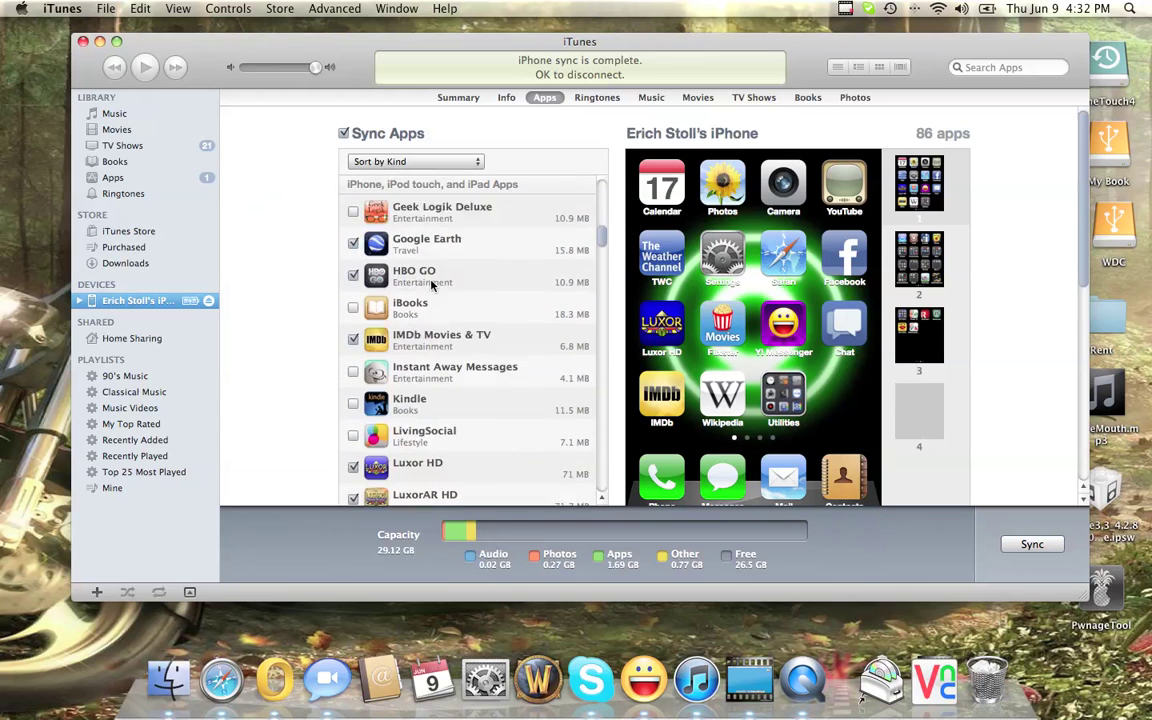
scroll(432, 285, "down", 15)
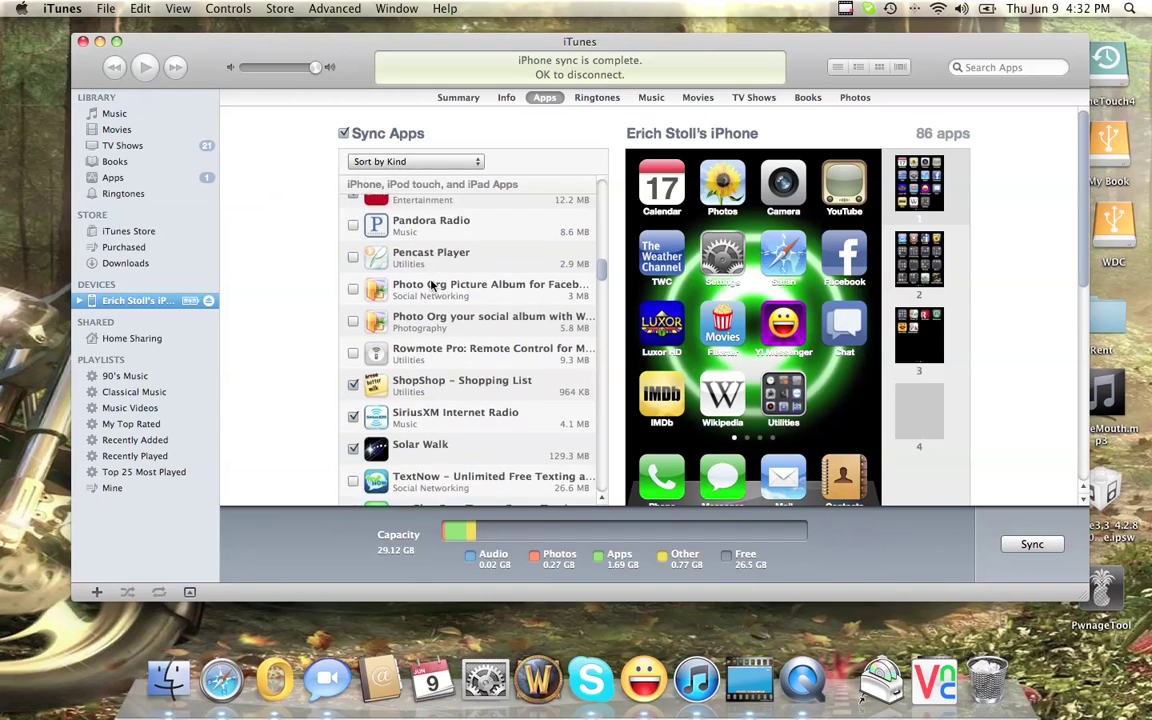
scroll(432, 285, "down", 10)
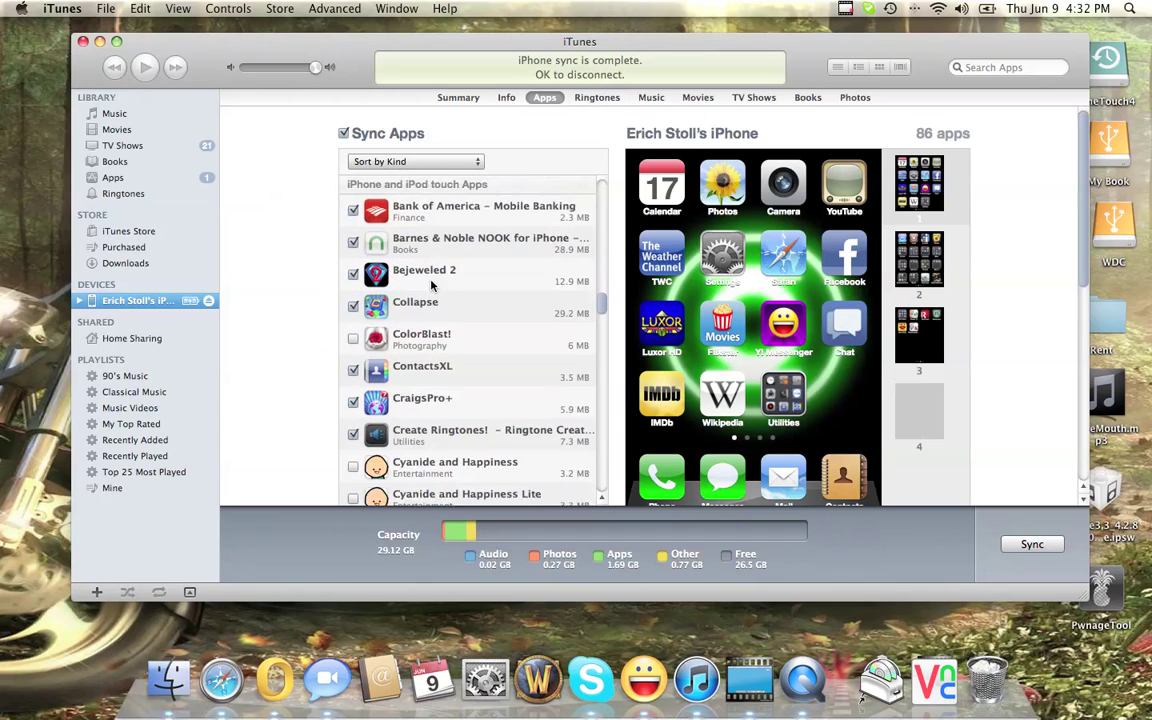
scroll(432, 285, "down", 1)
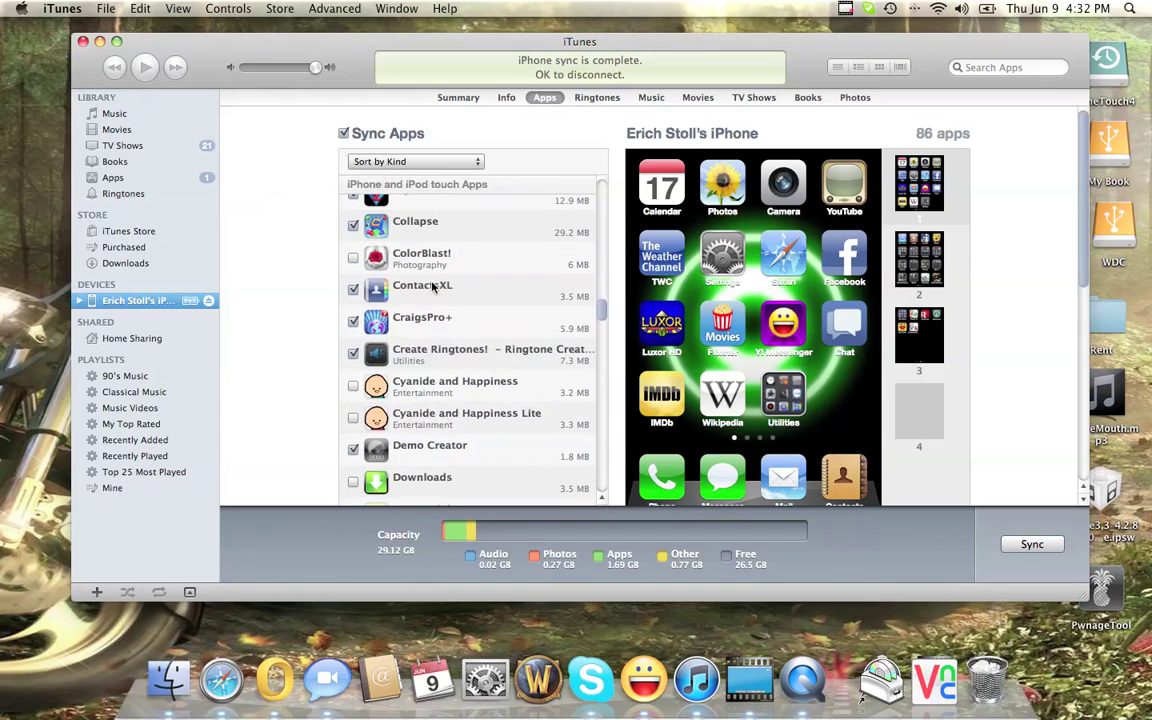
left_click(353, 386)
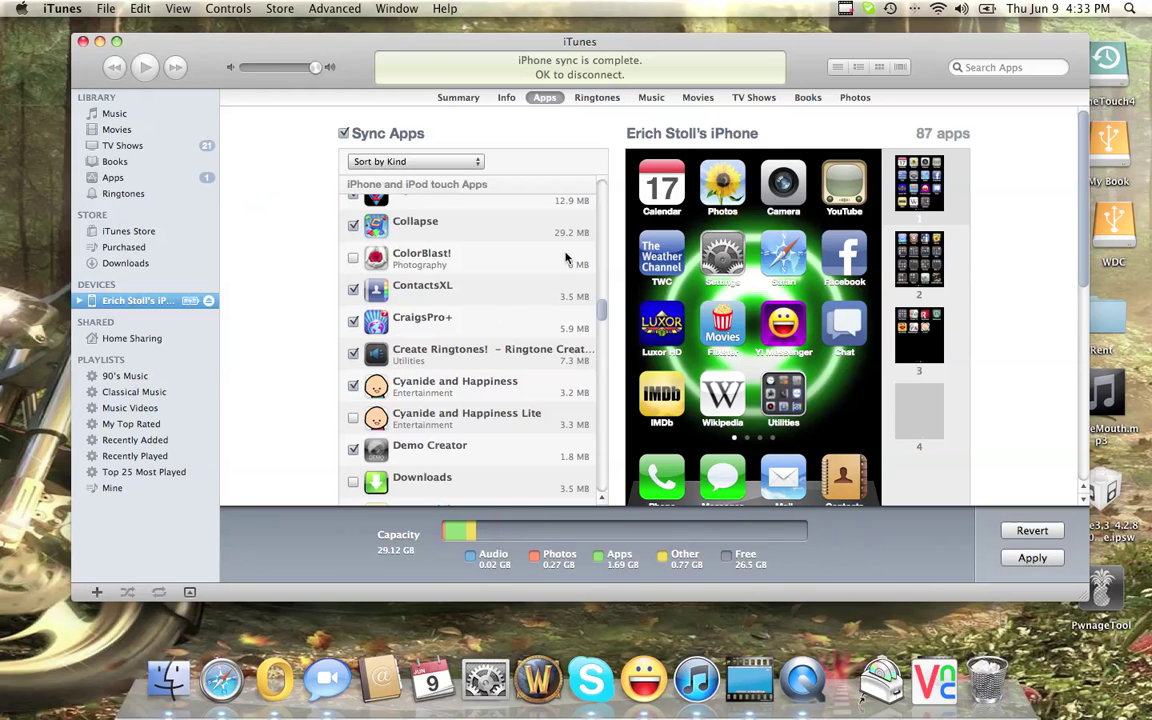
- View the iPhone's ringtone sync settings, and look through the library's ringtones without applying the pending iPhone changes
left_click(597, 99)
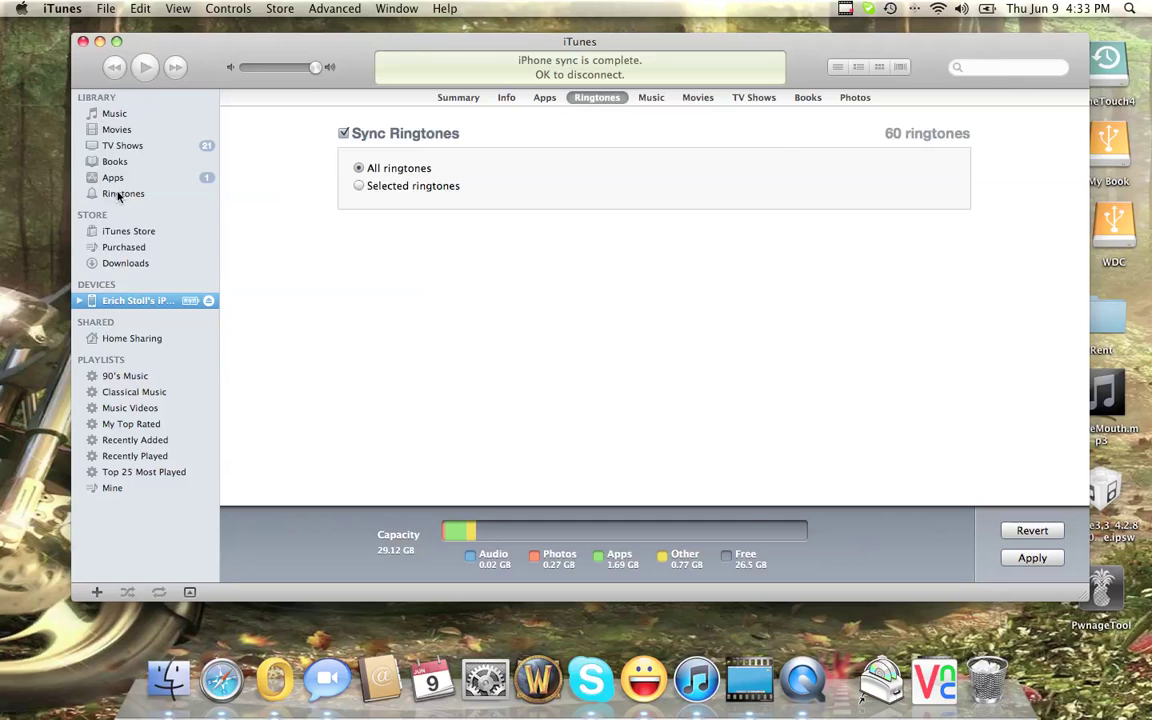
left_click(118, 196)
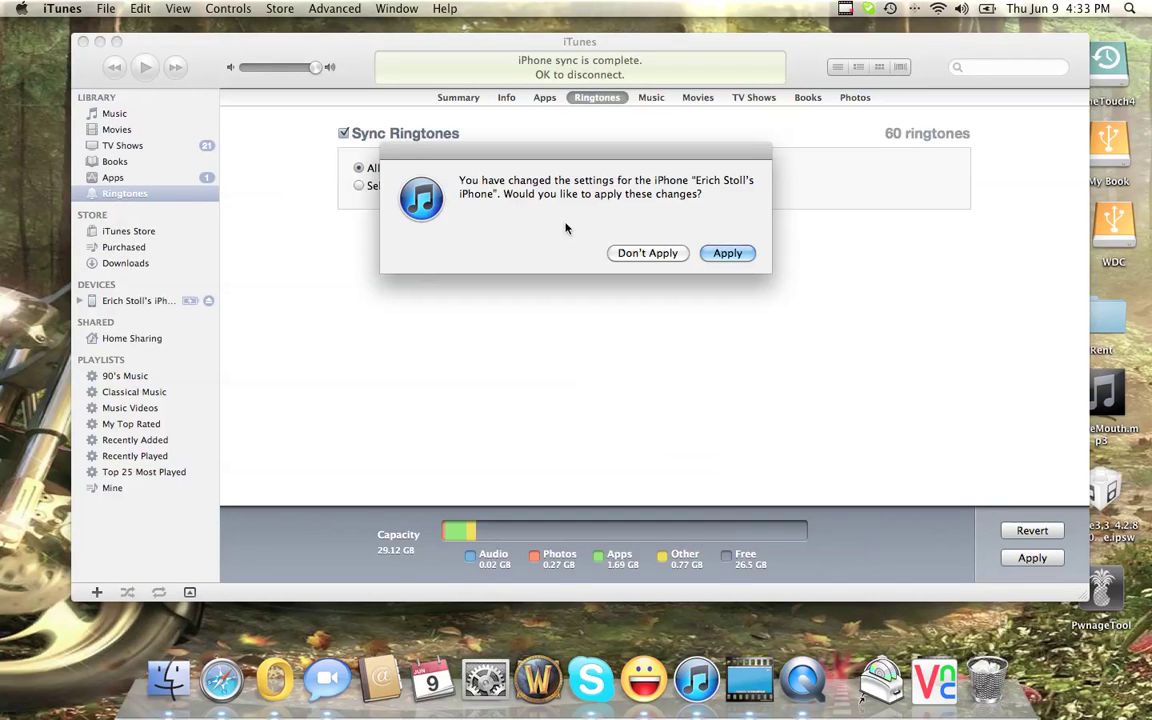
left_click(645, 254)
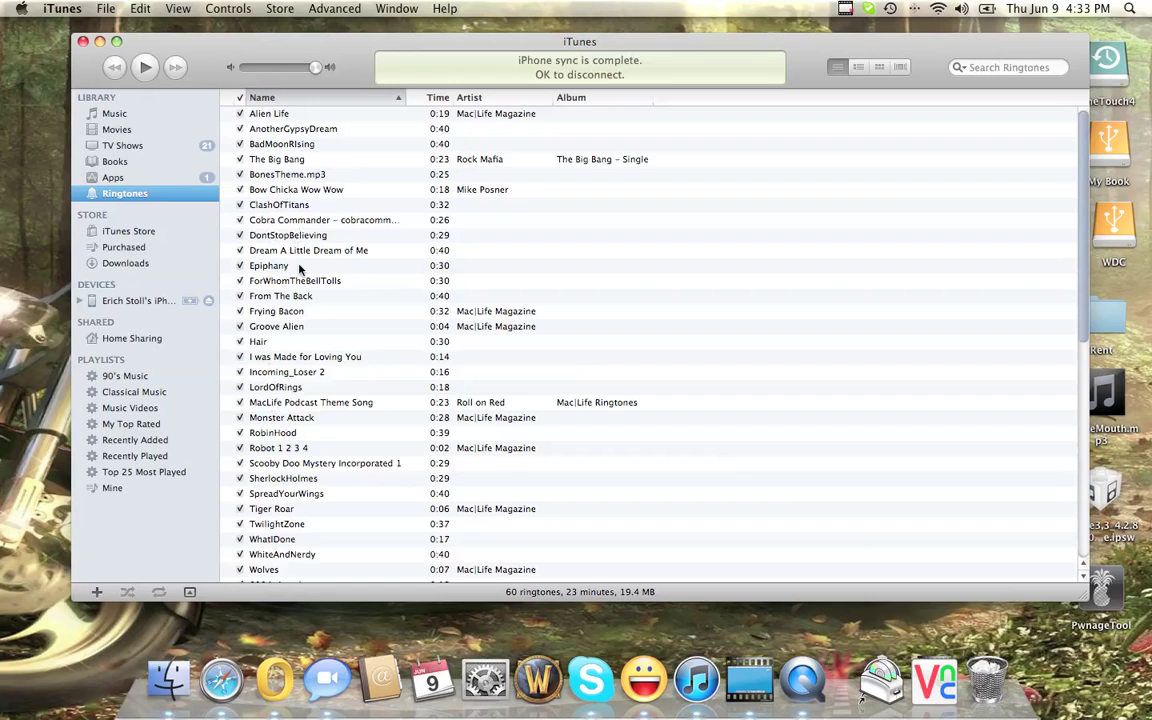
scroll(285, 258, "down", 4)
scroll(298, 268, "down", 8)
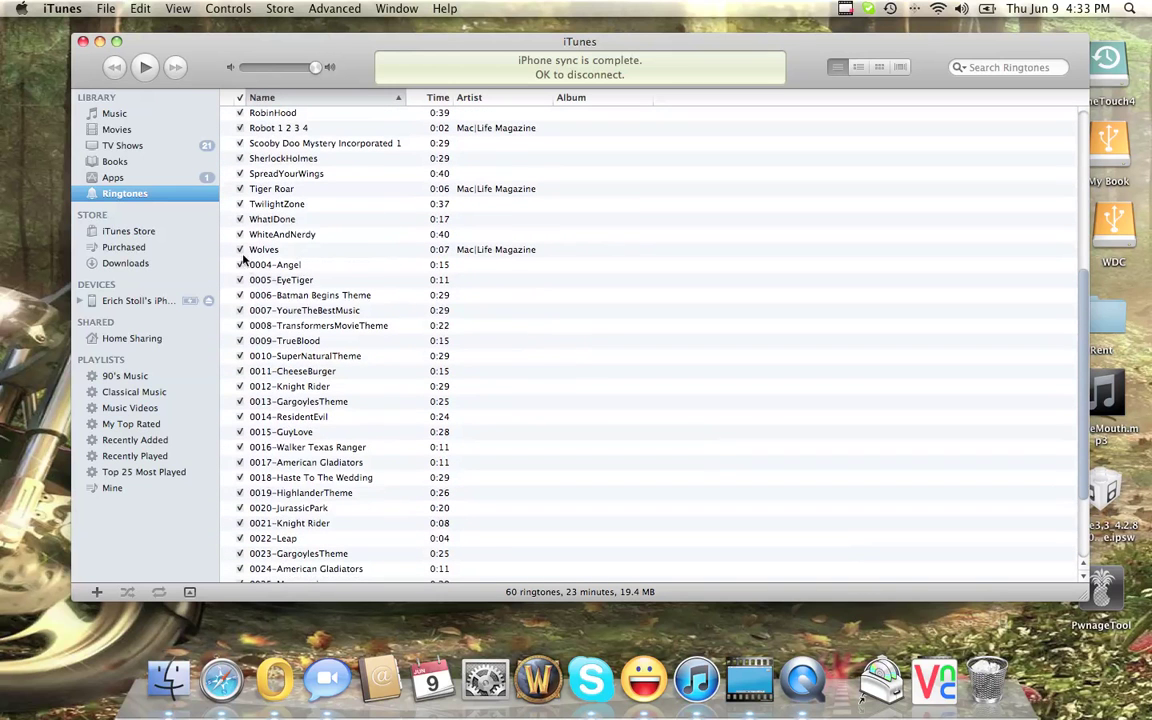
left_click(240, 250)
left_click(240, 250)
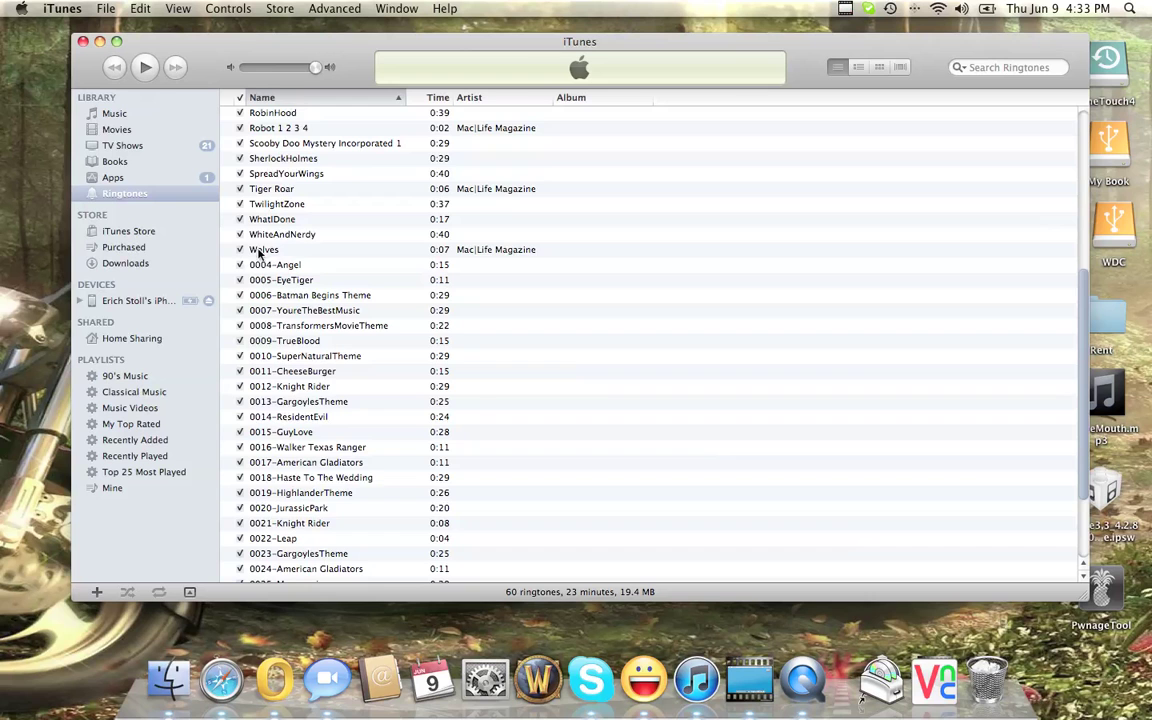
- Set the iPhone's ringtone syncing to selected ringtones instead of all ringtones
left_click(130, 301)
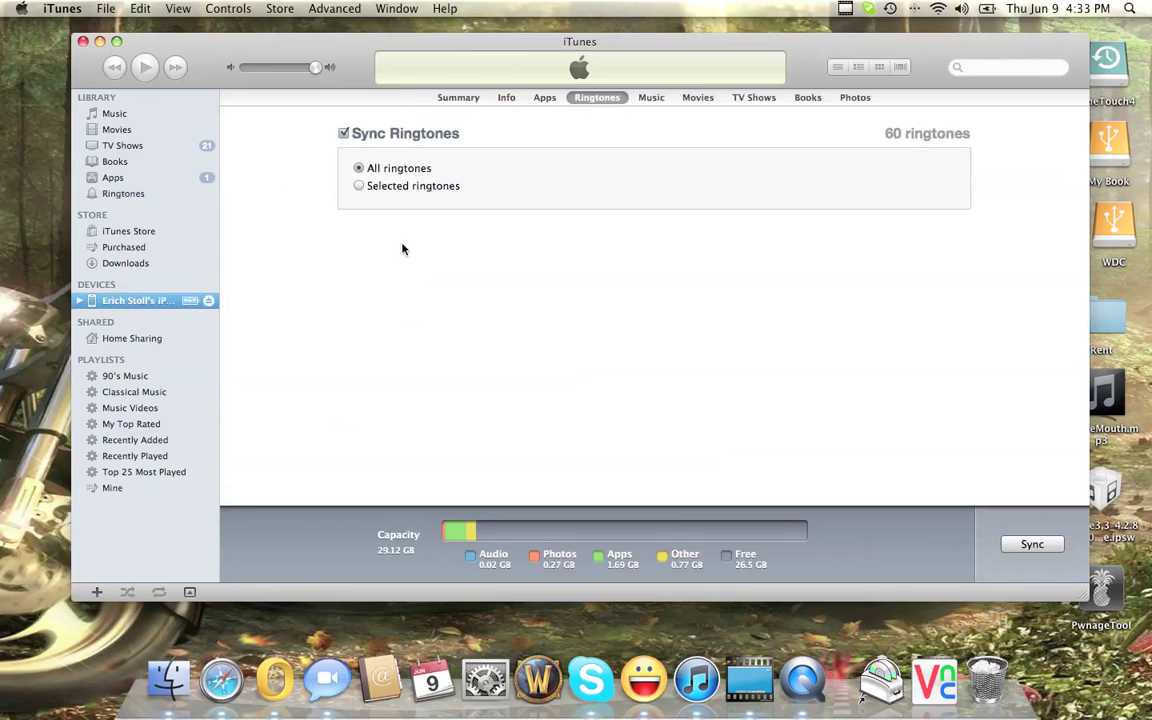
left_click(360, 187)
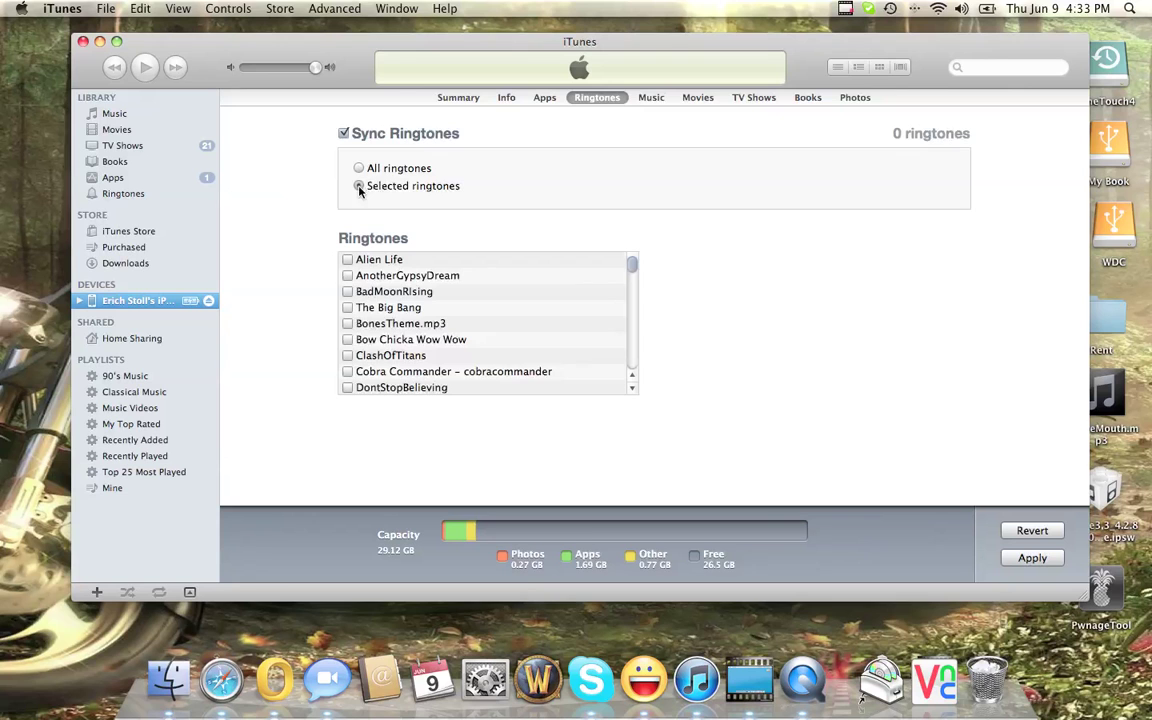
- Set the iPhone's ringtone syncing back to all ringtones, and look through the app sync list as far as Cyanide and Happiness
left_click(359, 168)
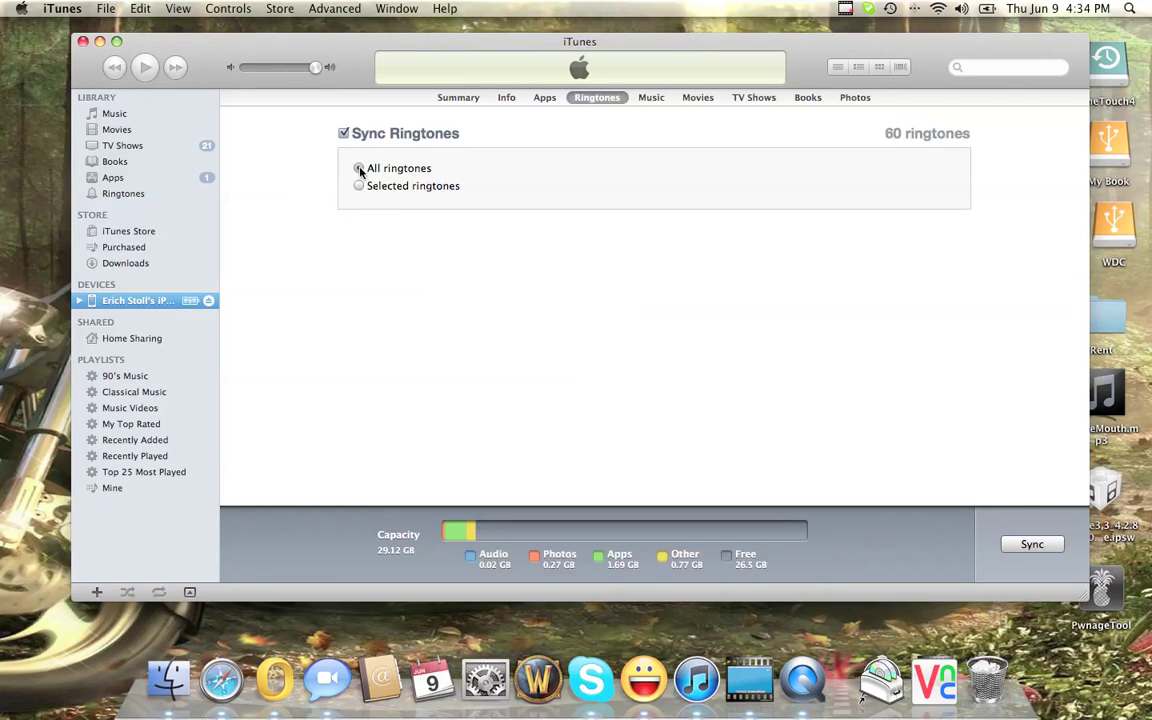
left_click(543, 100)
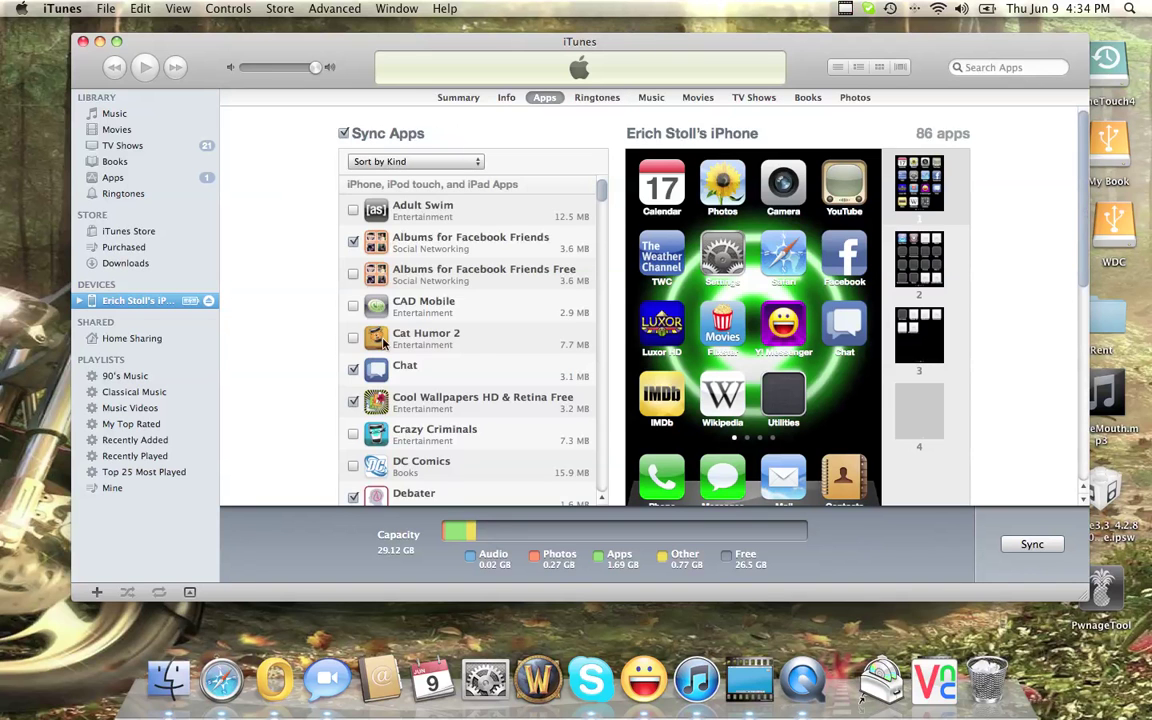
scroll(383, 343, "down", 20)
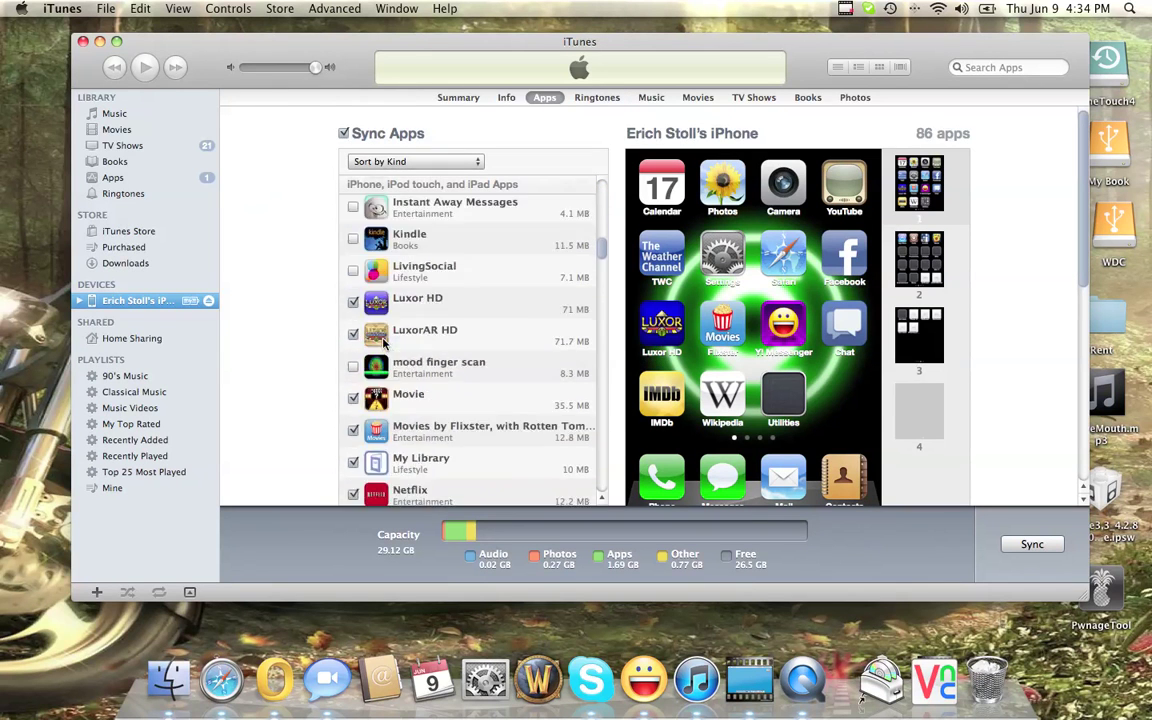
scroll(383, 343, "down", 20)
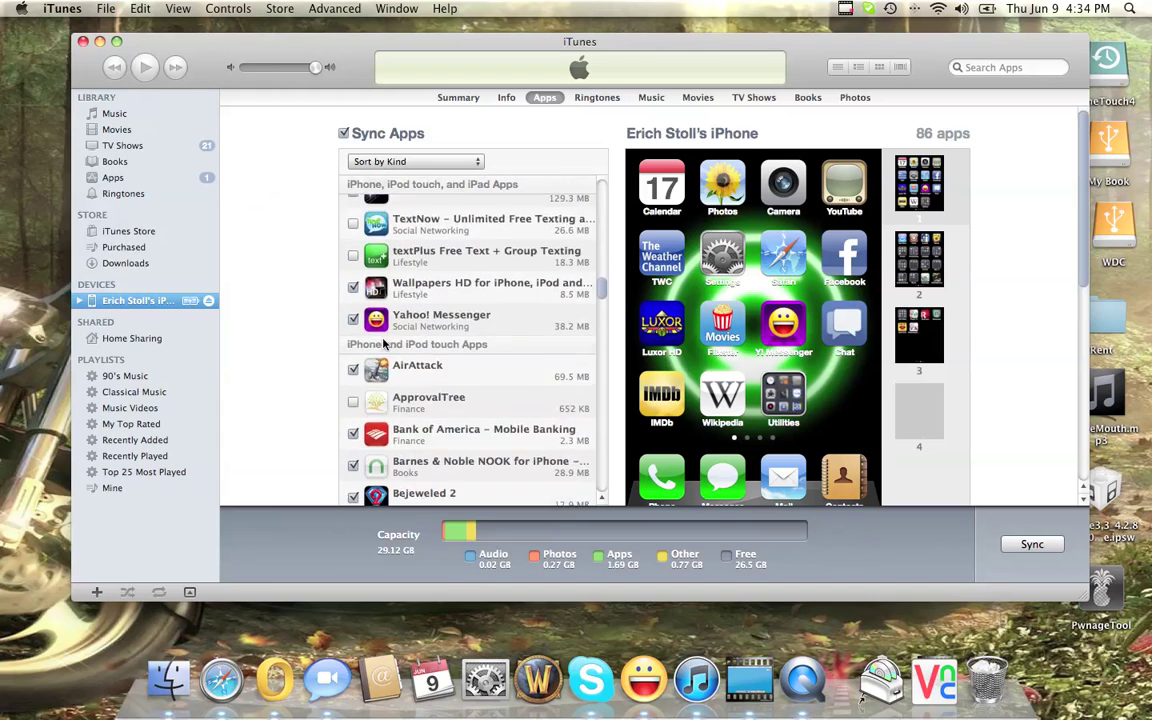
scroll(383, 343, "down", 8)
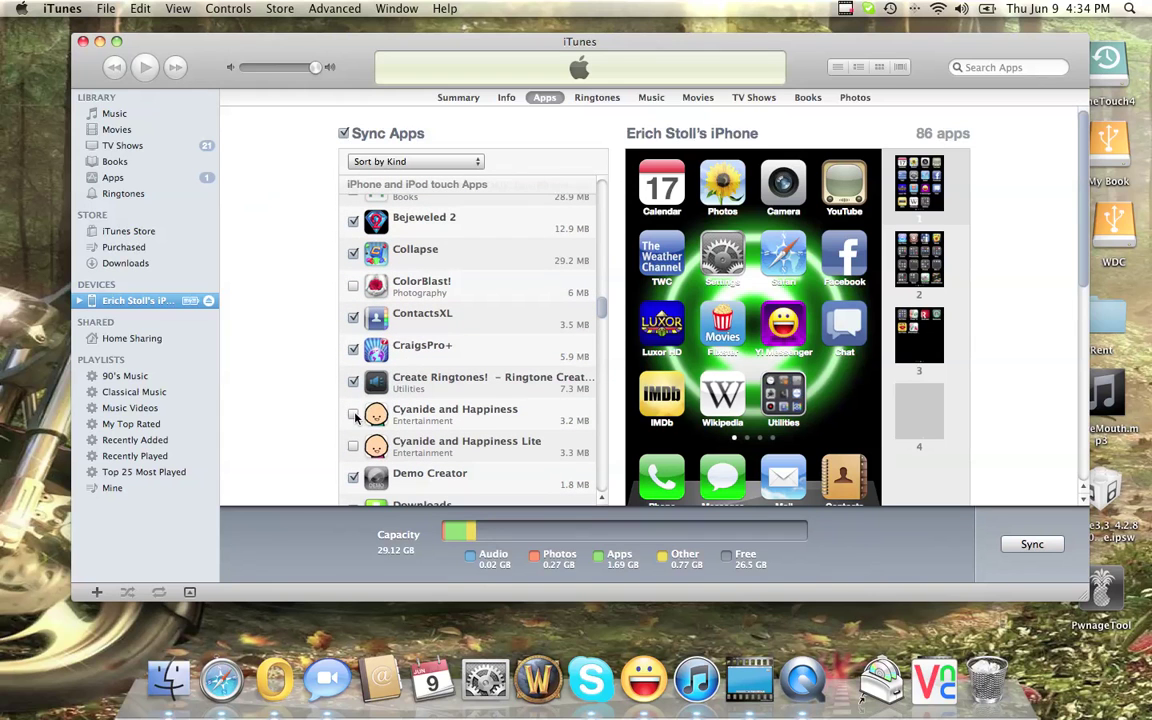
- View the iPhone's music sync settings and look through the list of movies available for syncing
left_click(653, 98)
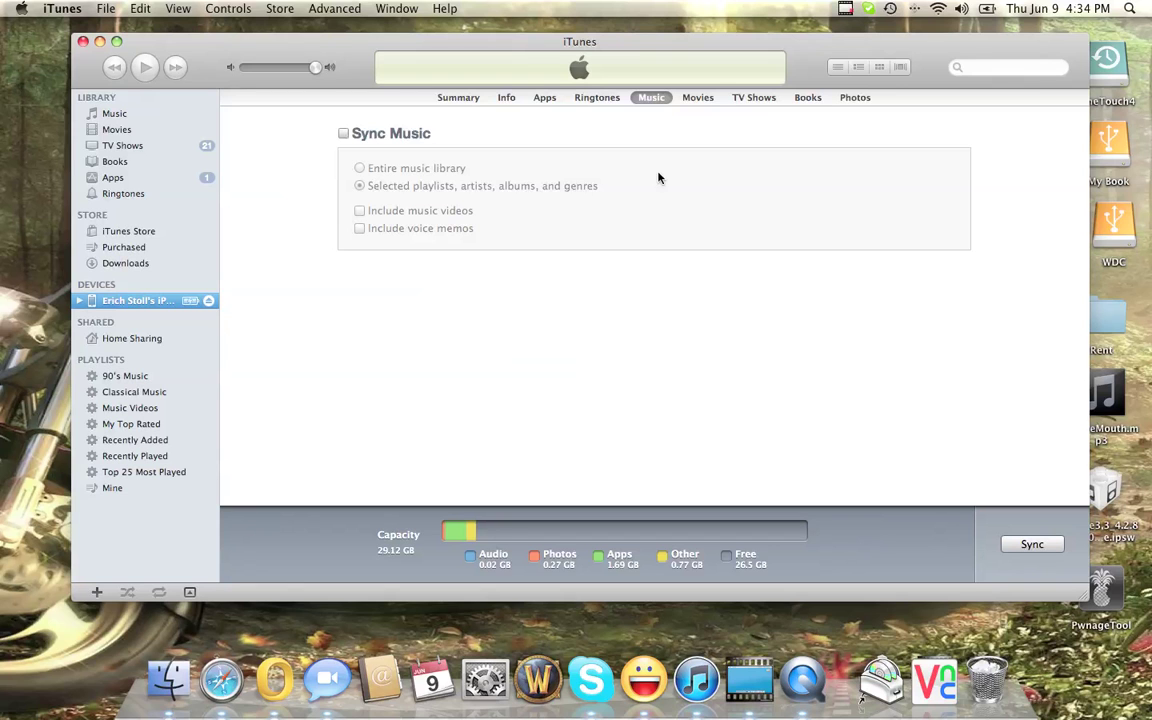
left_click(699, 98)
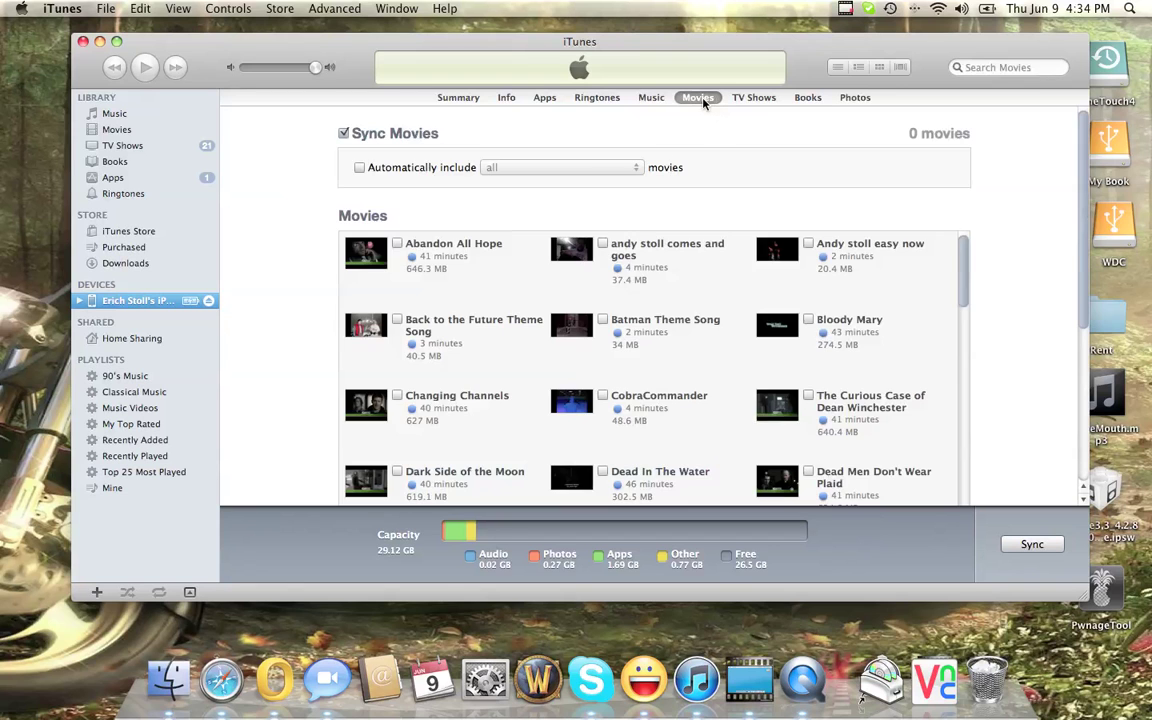
left_click(343, 134)
scroll(772, 307, "down", 2)
scroll(772, 307, "down", 1)
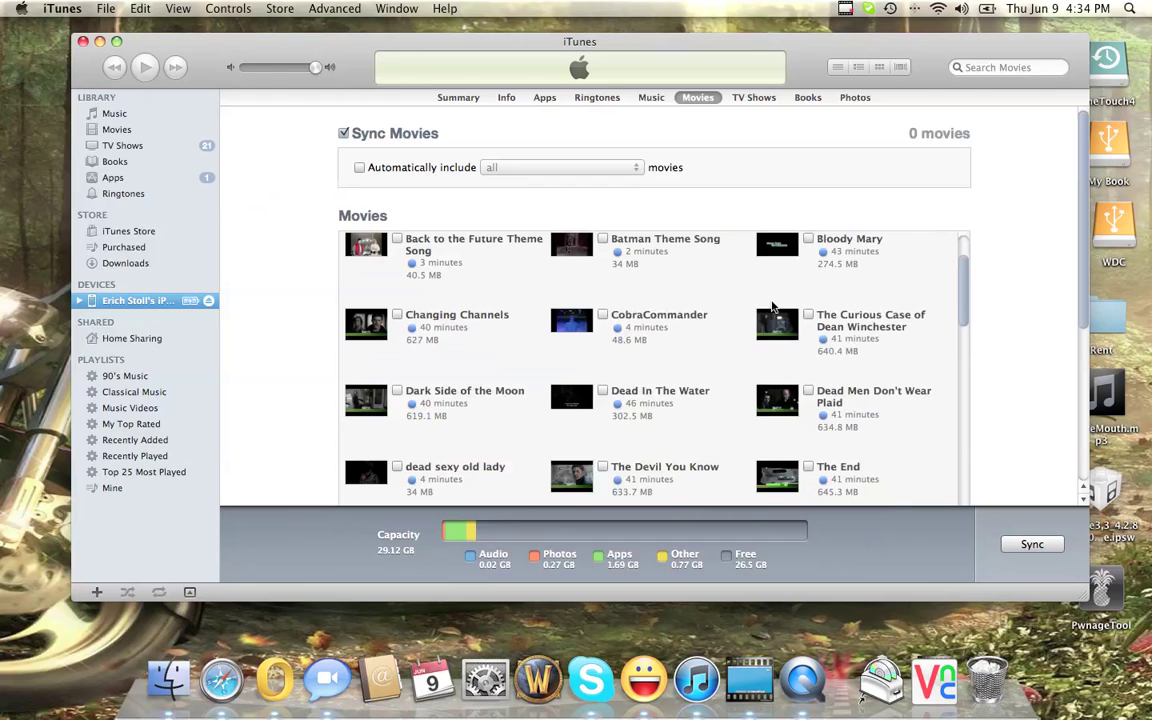
scroll(772, 307, "down", 5)
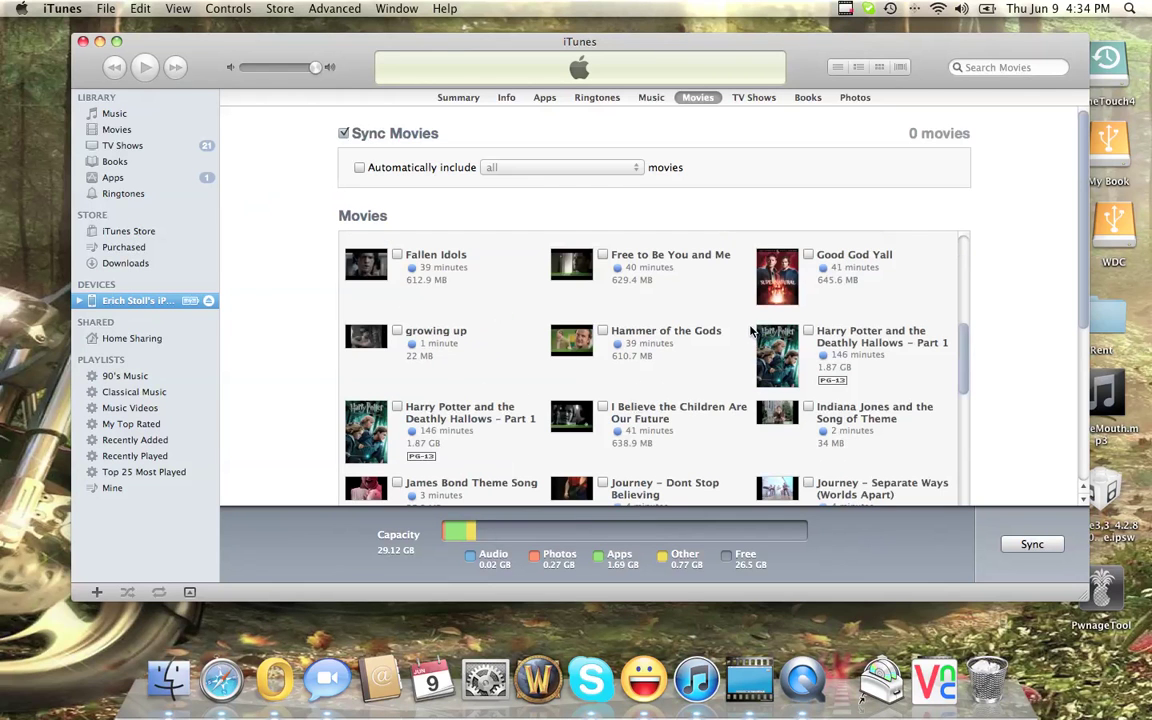
scroll(751, 331, "down", 4)
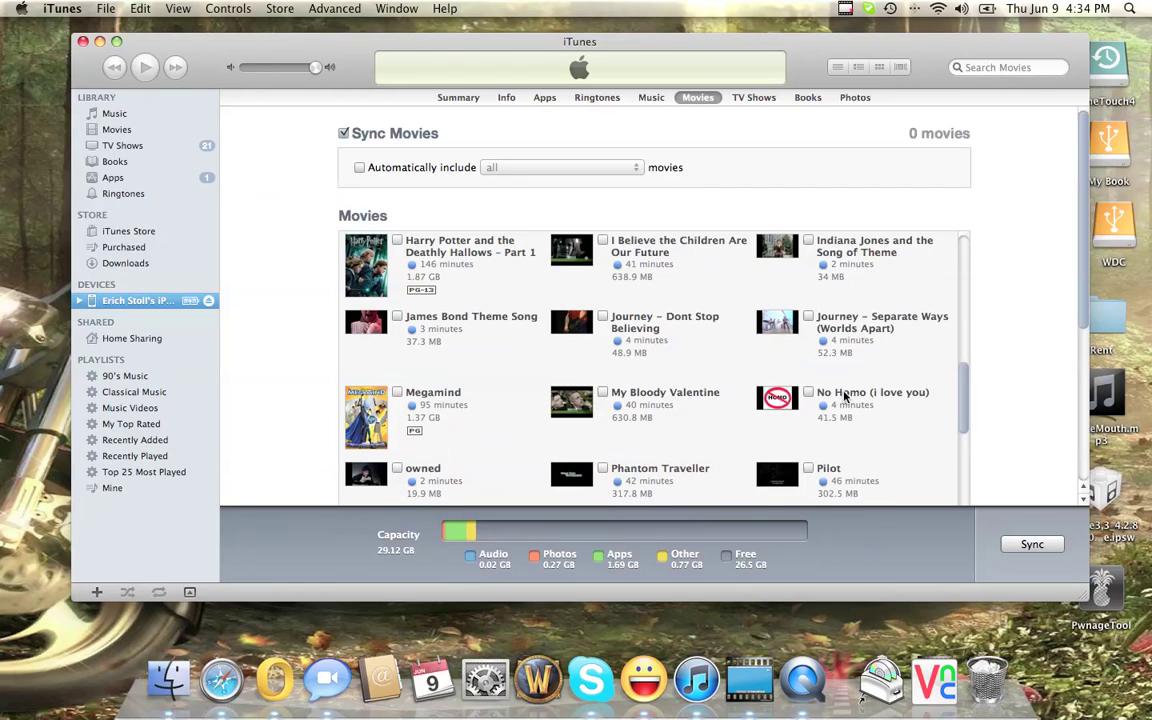
scroll(716, 300, "down", 5)
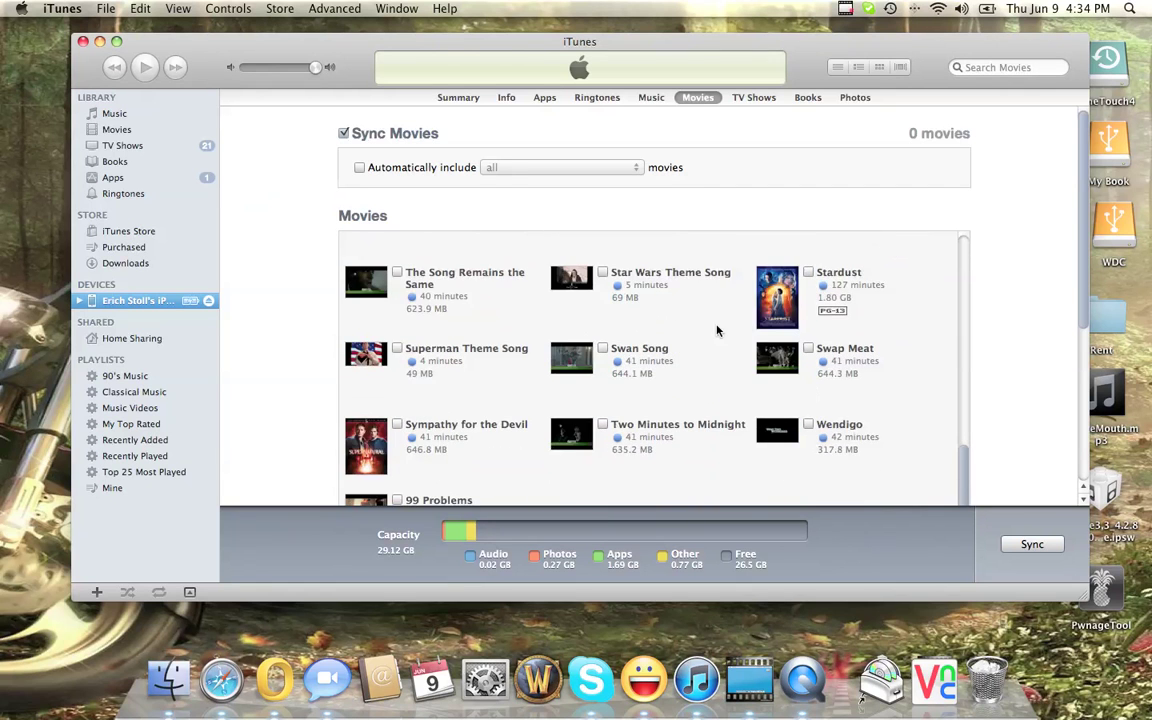
scroll(716, 331, "up", 10)
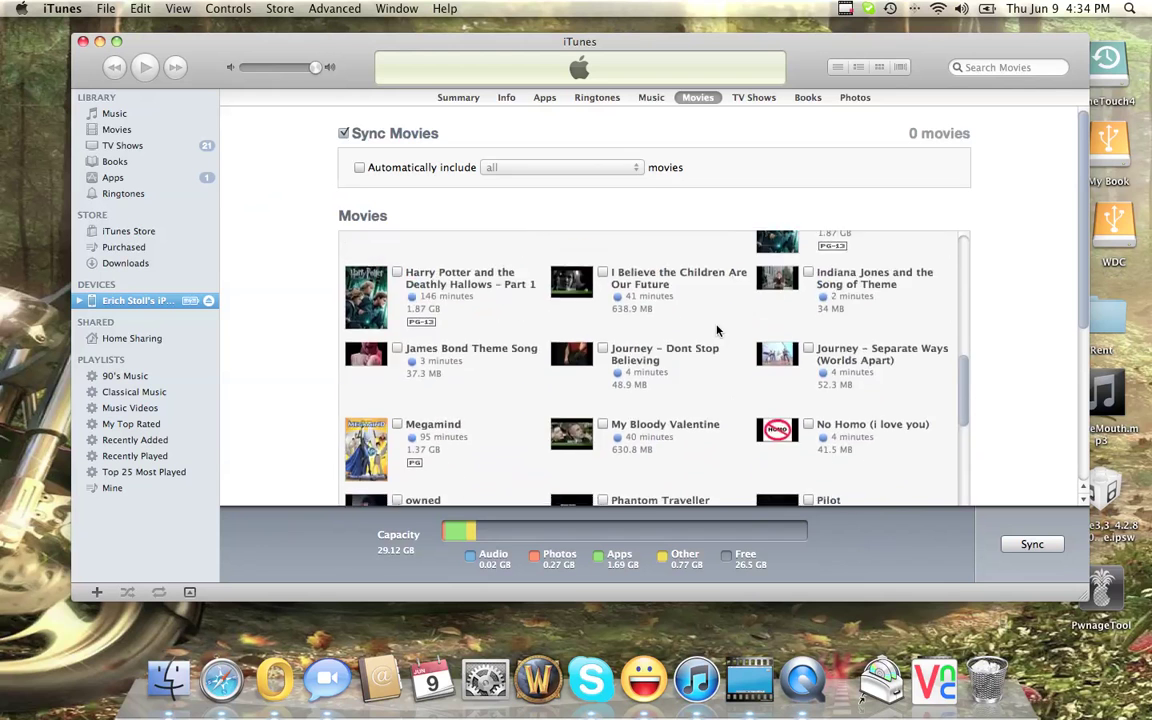
- View the iPhone's TV show sync settings and look through the Season 6 episodes of Supernatural
left_click(740, 102)
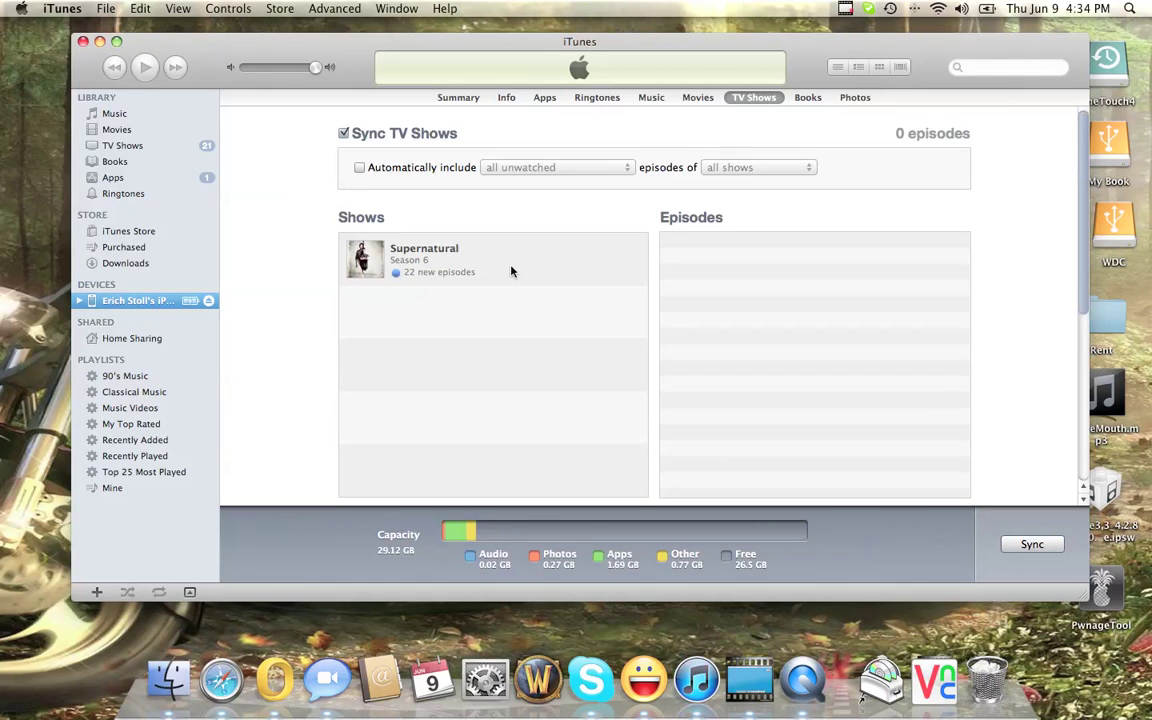
left_click(468, 268)
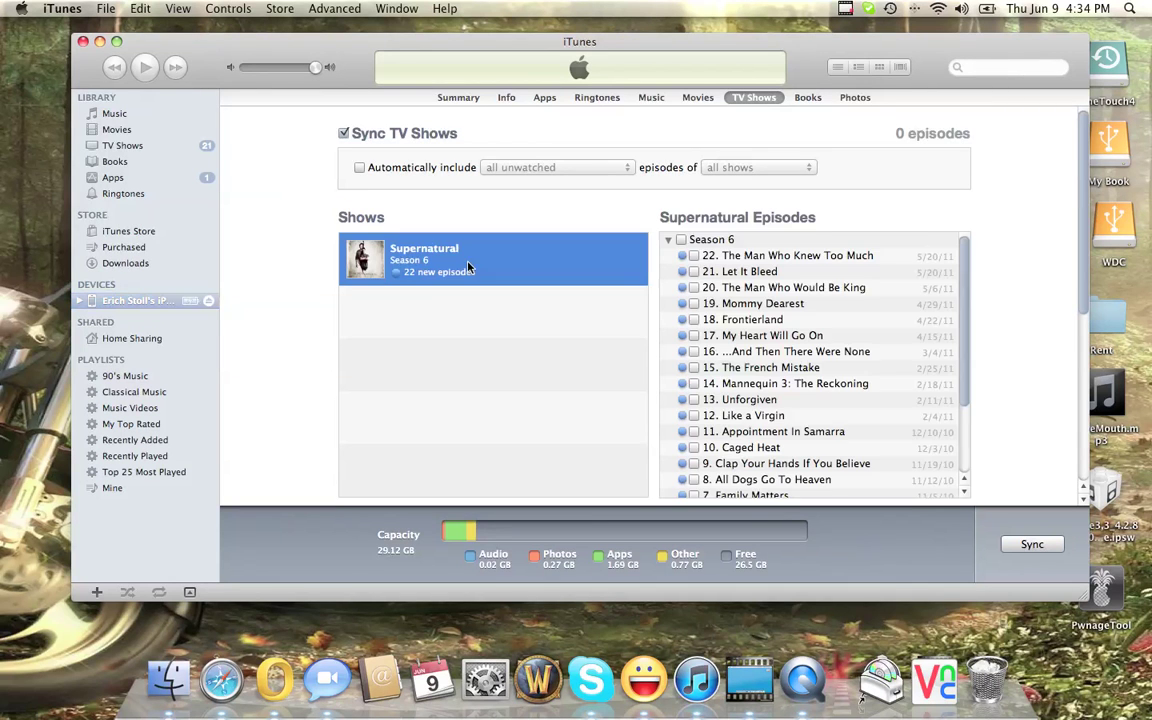
scroll(700, 280, "down", 10)
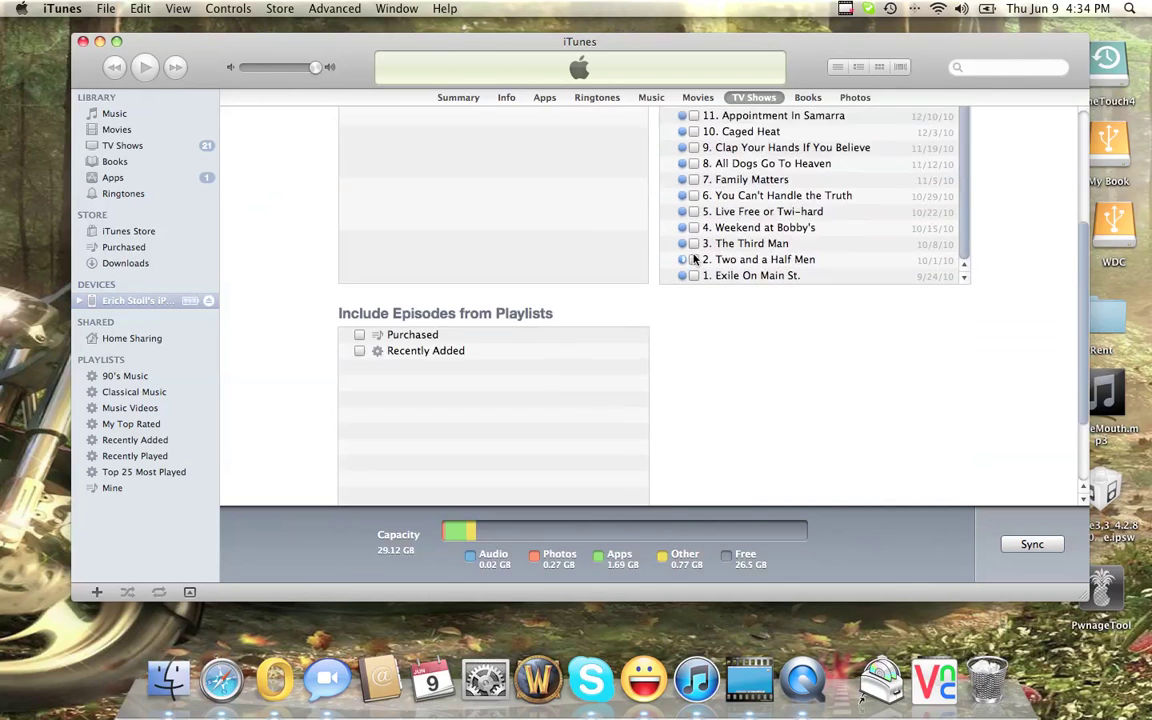
scroll(733, 292, "up", 4)
scroll(733, 292, "up", 6)
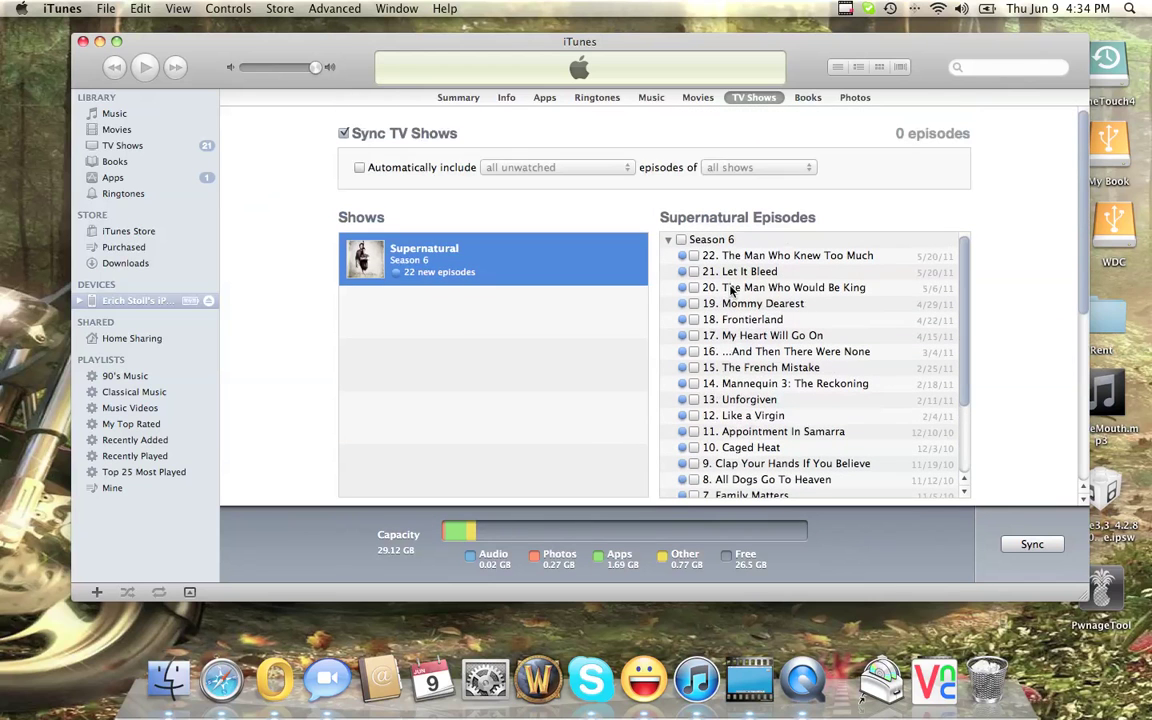
- View the iPhone's book sync settings and its photo sync settings
left_click(808, 98)
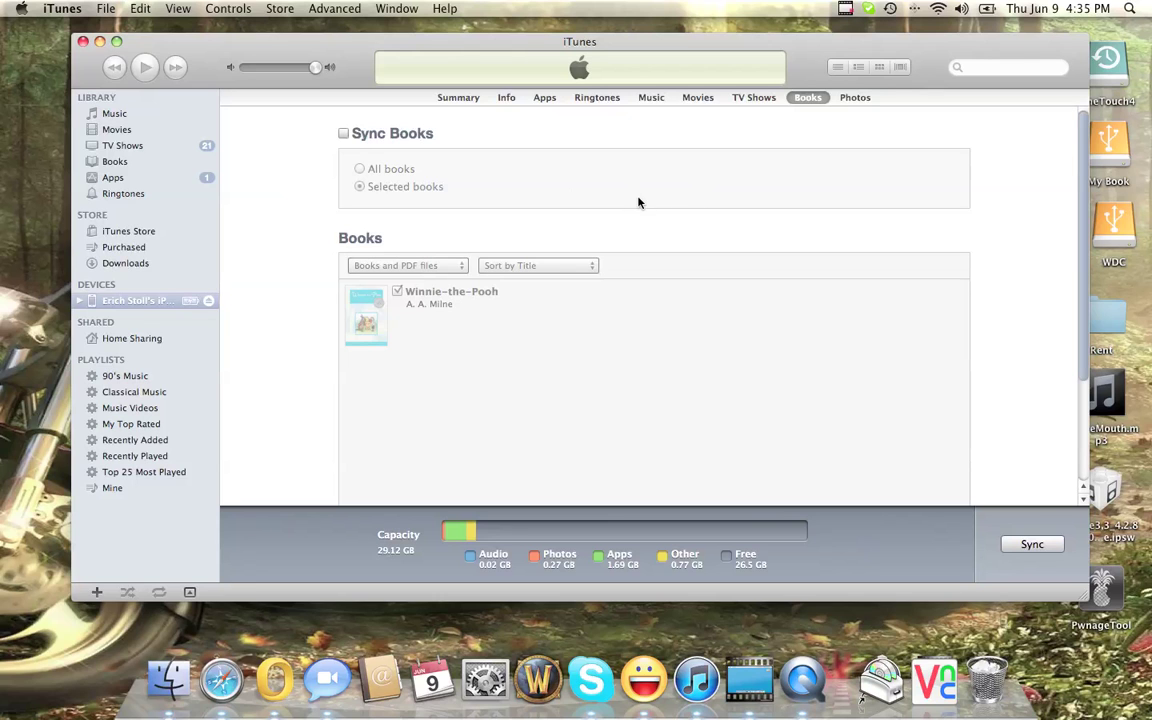
left_click(850, 97)
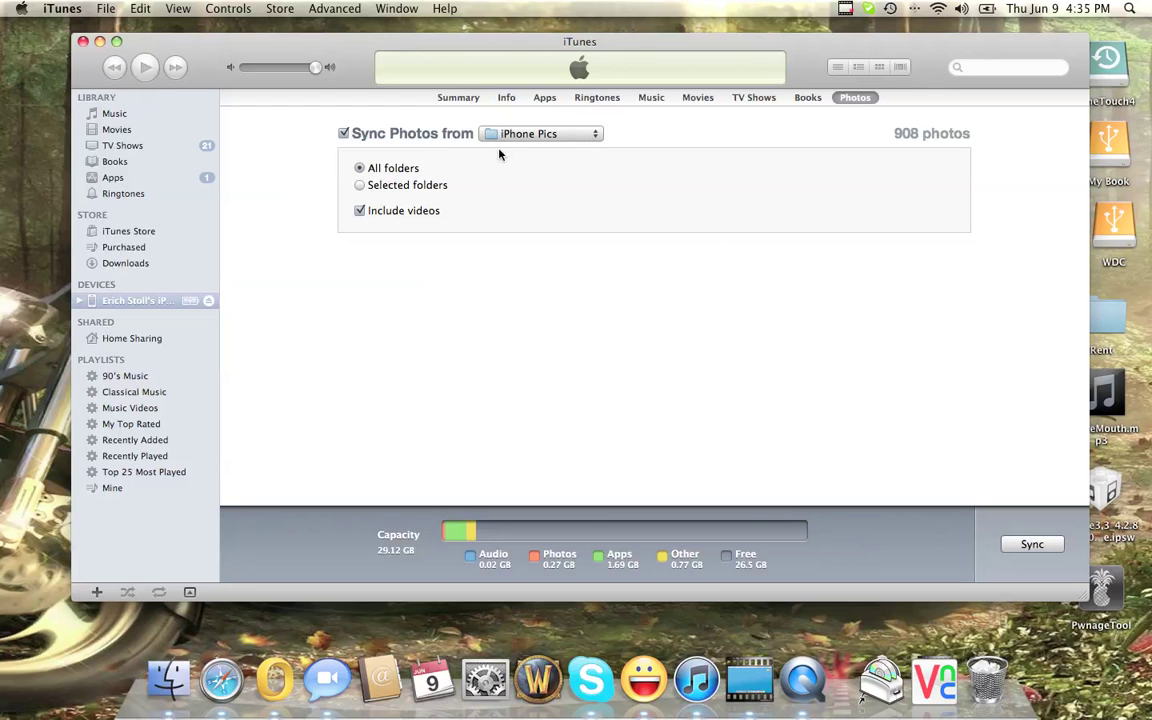
- Select the Cyanide and Happiness app for syncing in the iPhone's app sync list
left_click(546, 100)
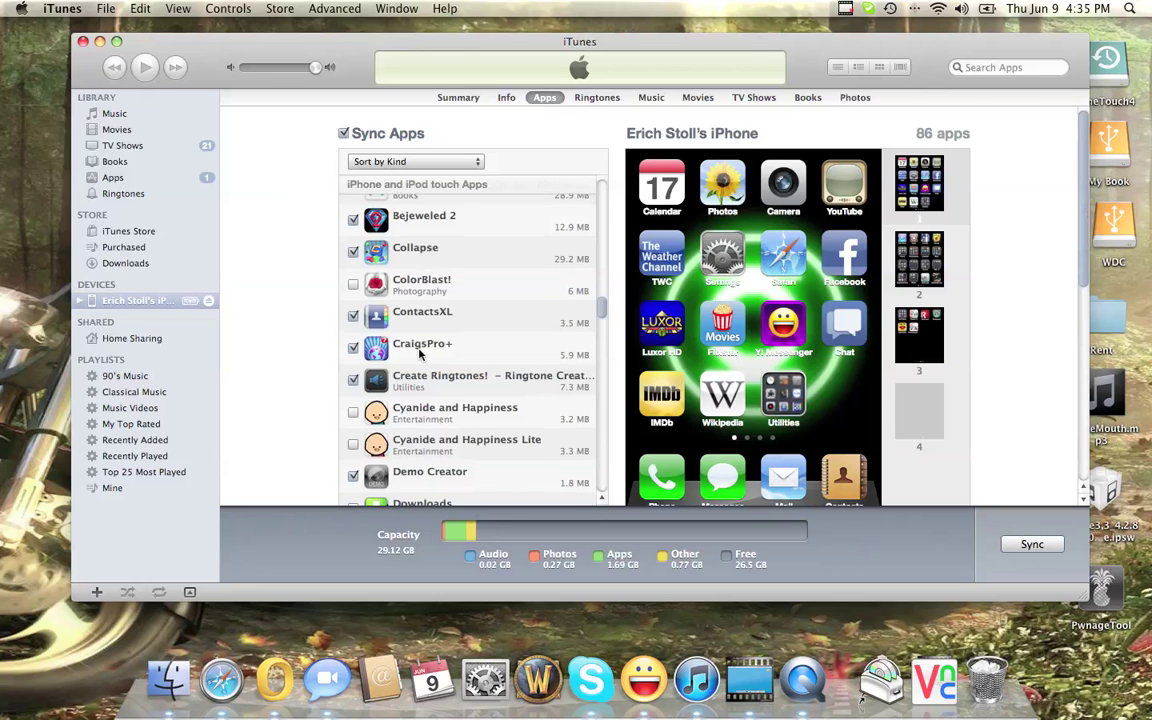
left_click(353, 413)
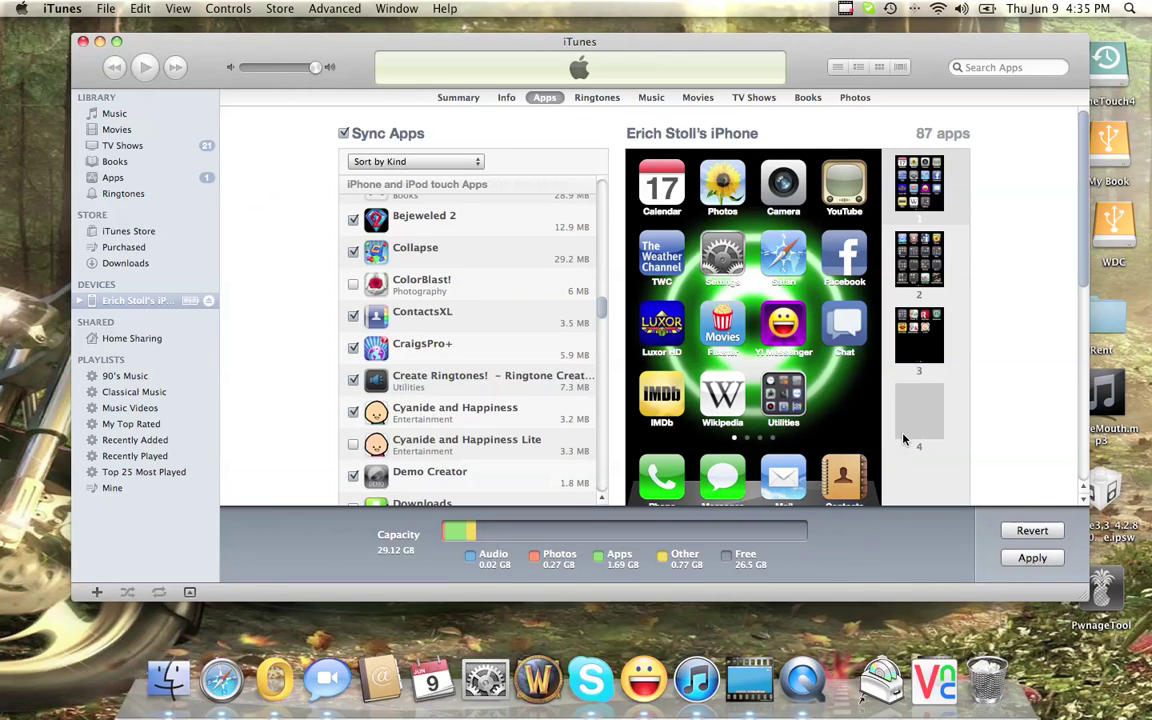
scroll(1022, 304, "down", 2)
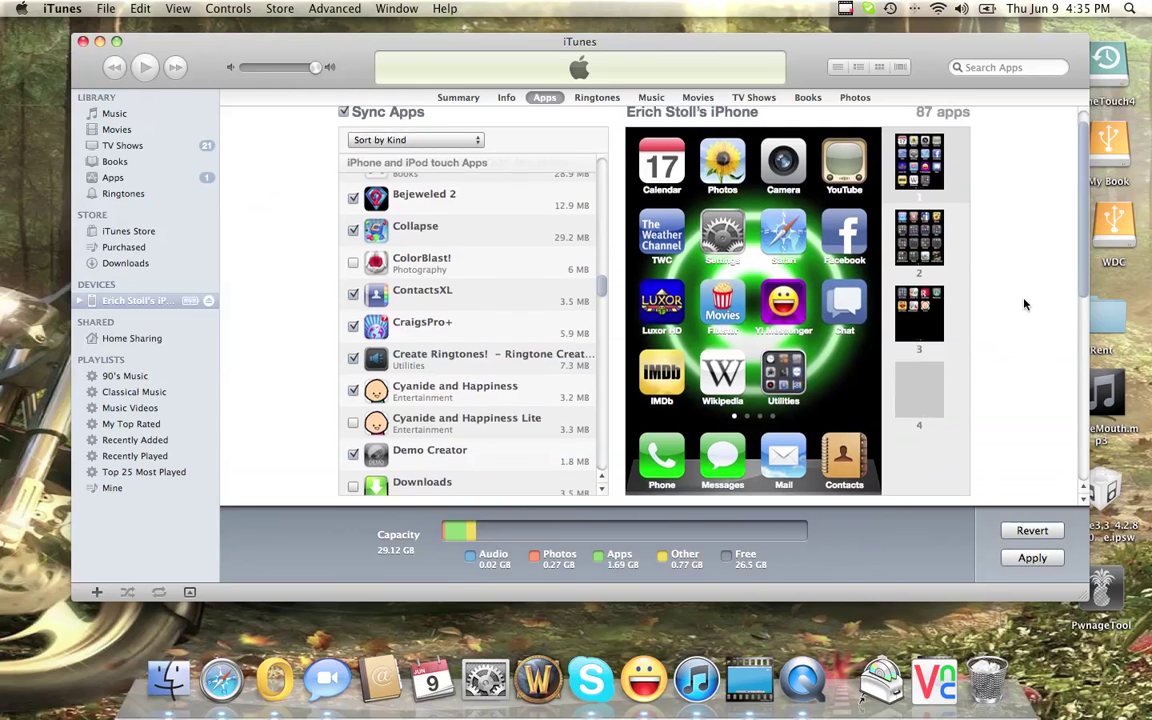
- Try grouping the Chat and Y! Messenger apps into a folder on the iPhone's first home screen
mouse_move(782, 305)
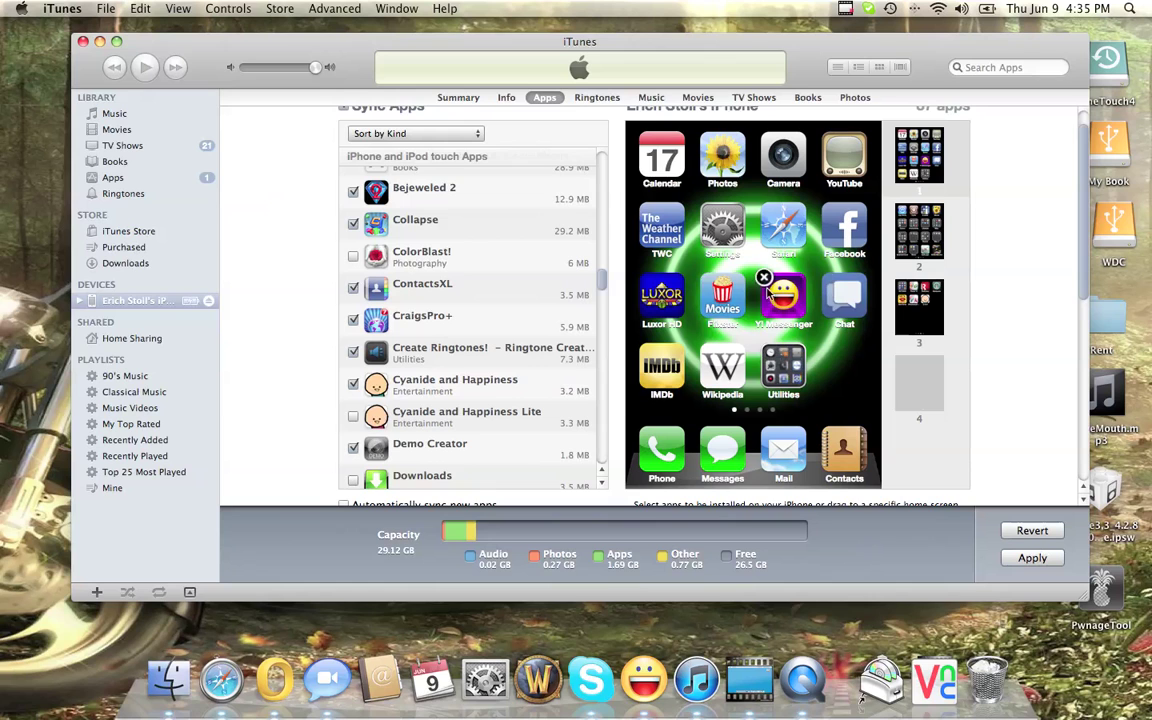
mouse_move(776, 329)
mouse_move(822, 297)
left_click(851, 307)
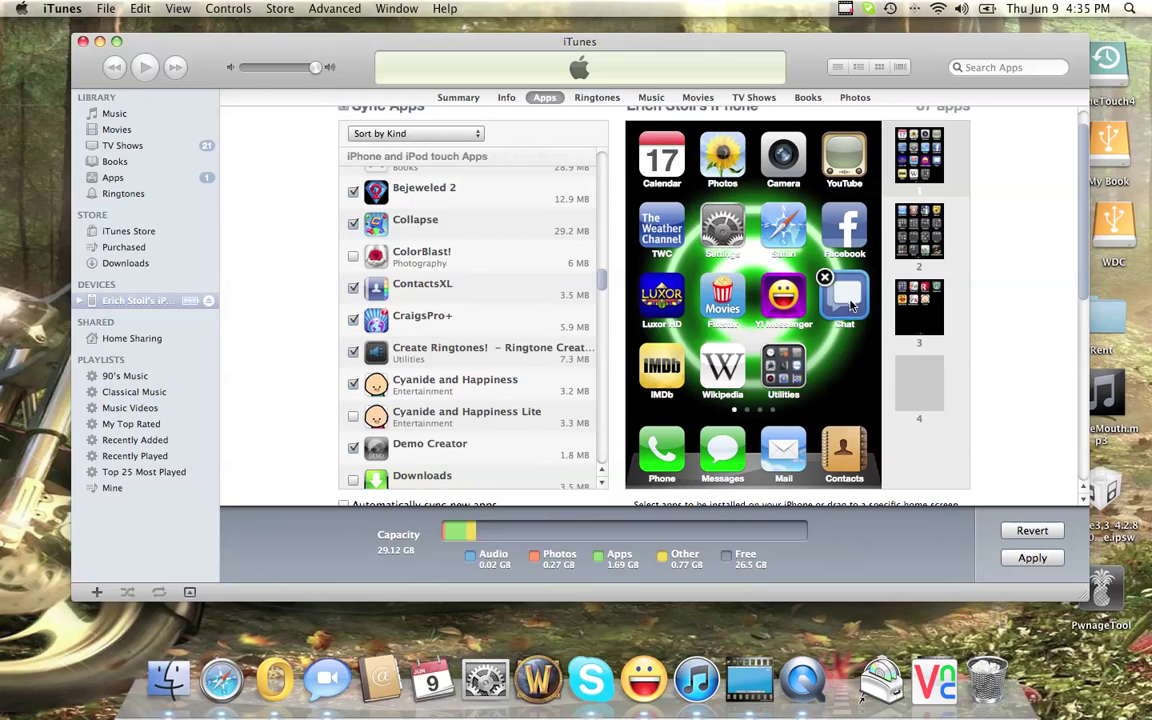
mouse_move(848, 306)
left_mouse_down()
mouse_move(690, 278)
mouse_move(751, 307)
mouse_move(858, 304)
mouse_move(792, 303)
mouse_move(740, 403)
mouse_move(731, 393)
mouse_move(745, 265)
mouse_move(848, 300)
left_mouse_up()
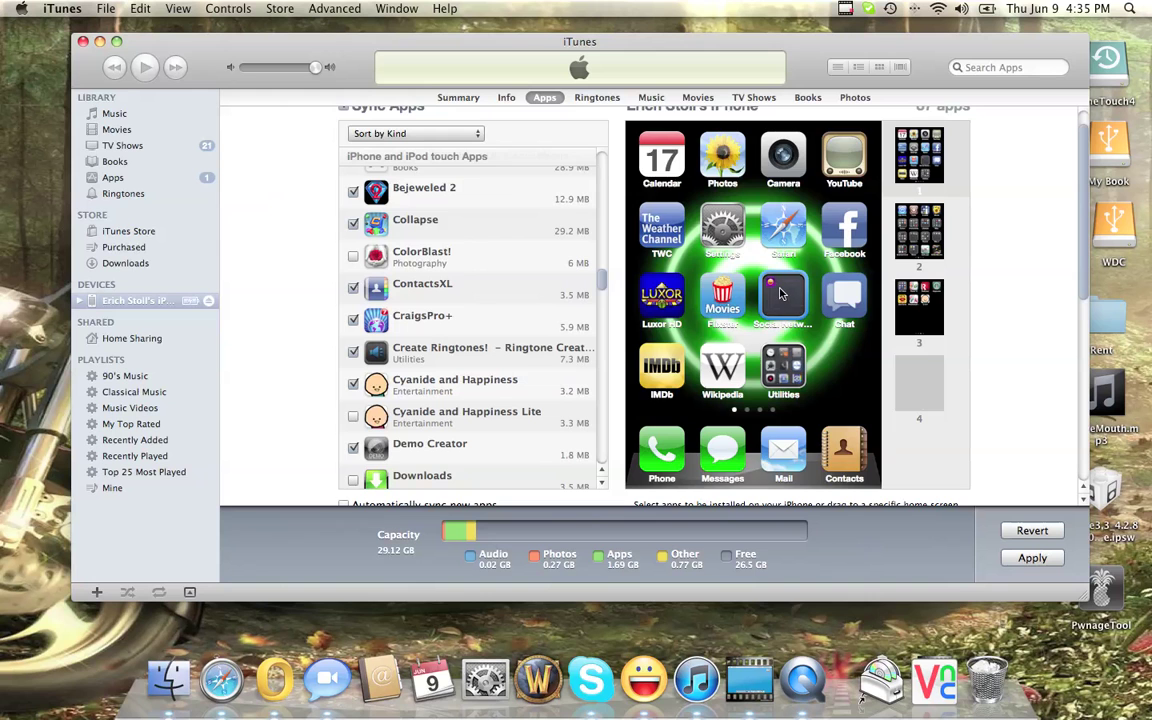
left_click(783, 293)
left_click_drag(661, 385, 792, 309)
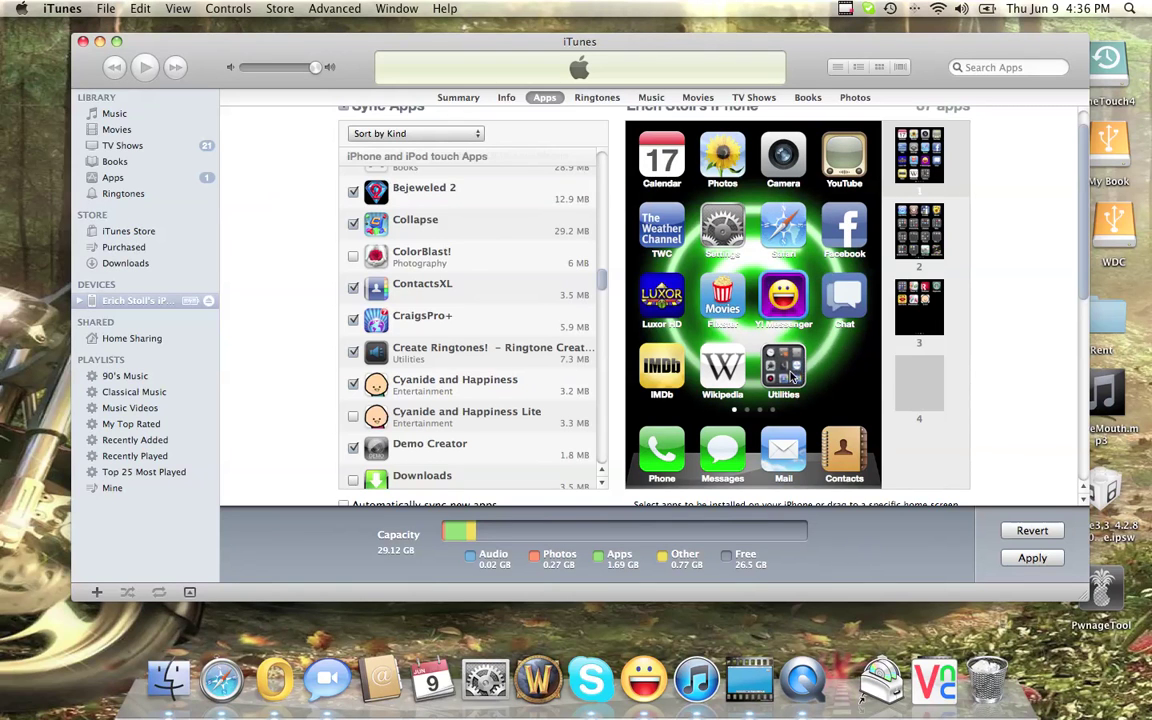
mouse_move(724, 370)
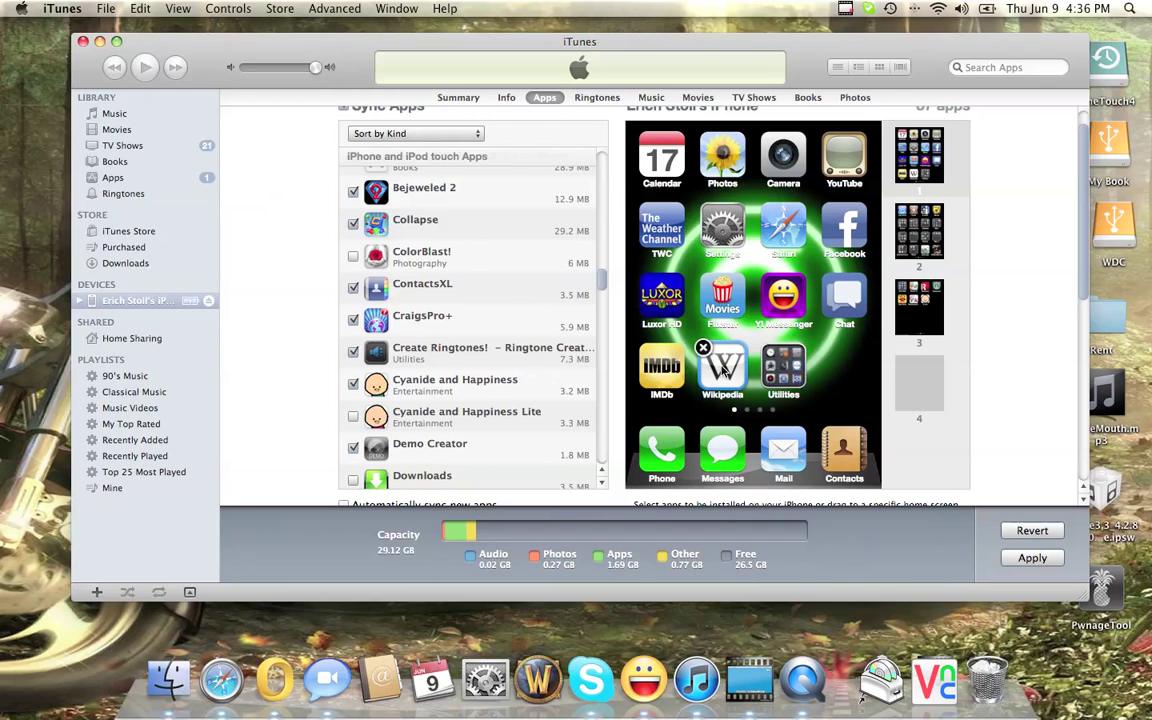
mouse_move(724, 370)
left_mouse_down()
mouse_move(800, 335)
mouse_move(918, 316)
mouse_move(833, 290)
mouse_move(685, 278)
mouse_move(575, 290)
mouse_move(707, 302)
mouse_move(922, 172)
mouse_move(724, 300)
mouse_move(676, 398)
mouse_move(610, 355)
mouse_move(632, 383)
mouse_move(592, 358)
mouse_move(615, 362)
mouse_move(592, 338)
mouse_move(745, 398)
mouse_move(732, 372)
left_mouse_up()
- Move the Cyanide and Happiness app from the third home screen into the Entertainment folder on the second, and close the folder
scroll(835, 278, "right", 2)
mouse_move(787, 230)
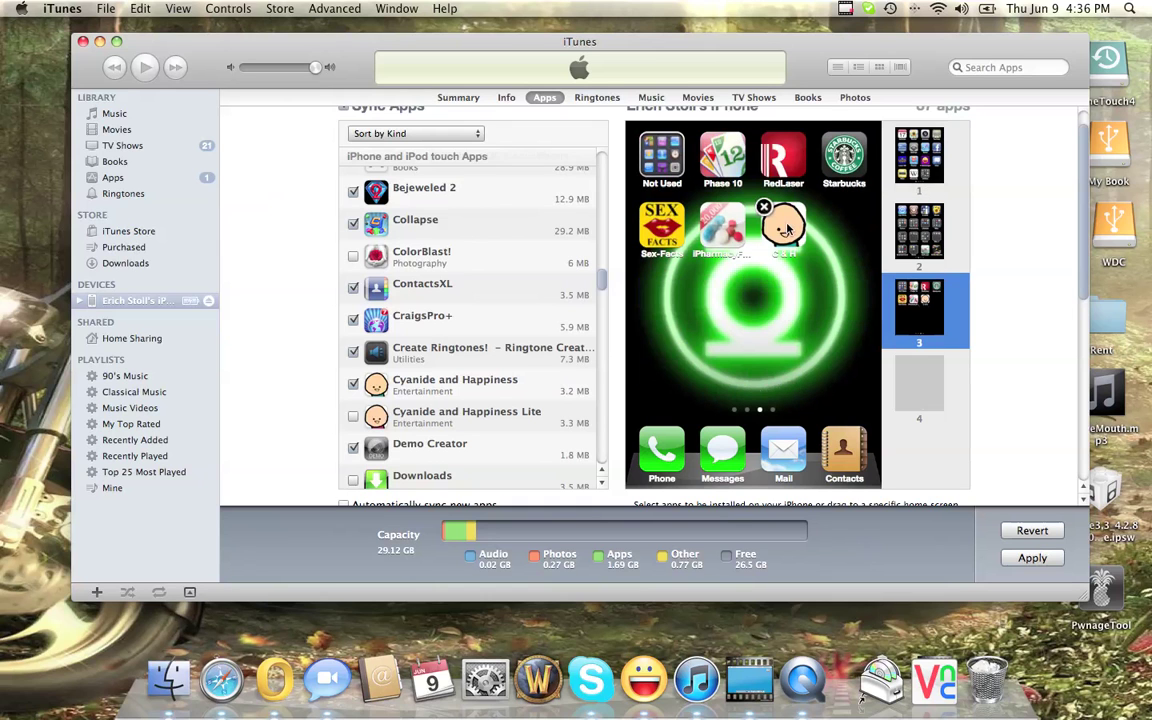
left_click_drag(787, 230, 928, 236)
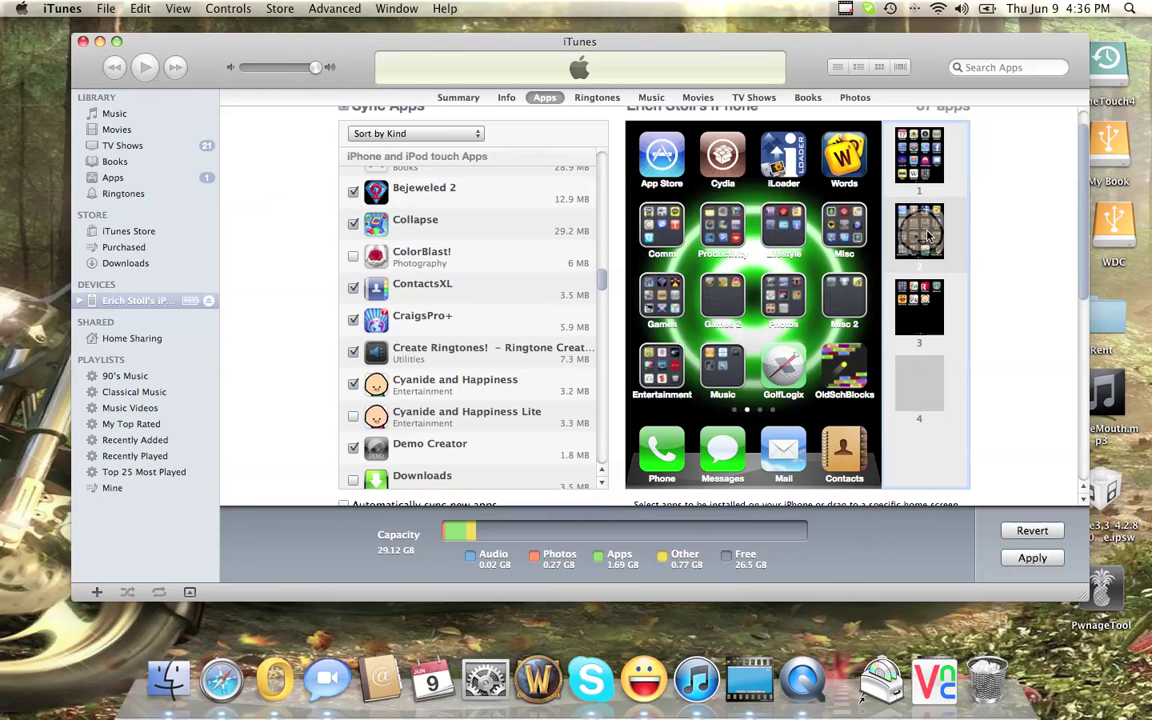
left_click_drag(928, 236, 727, 372)
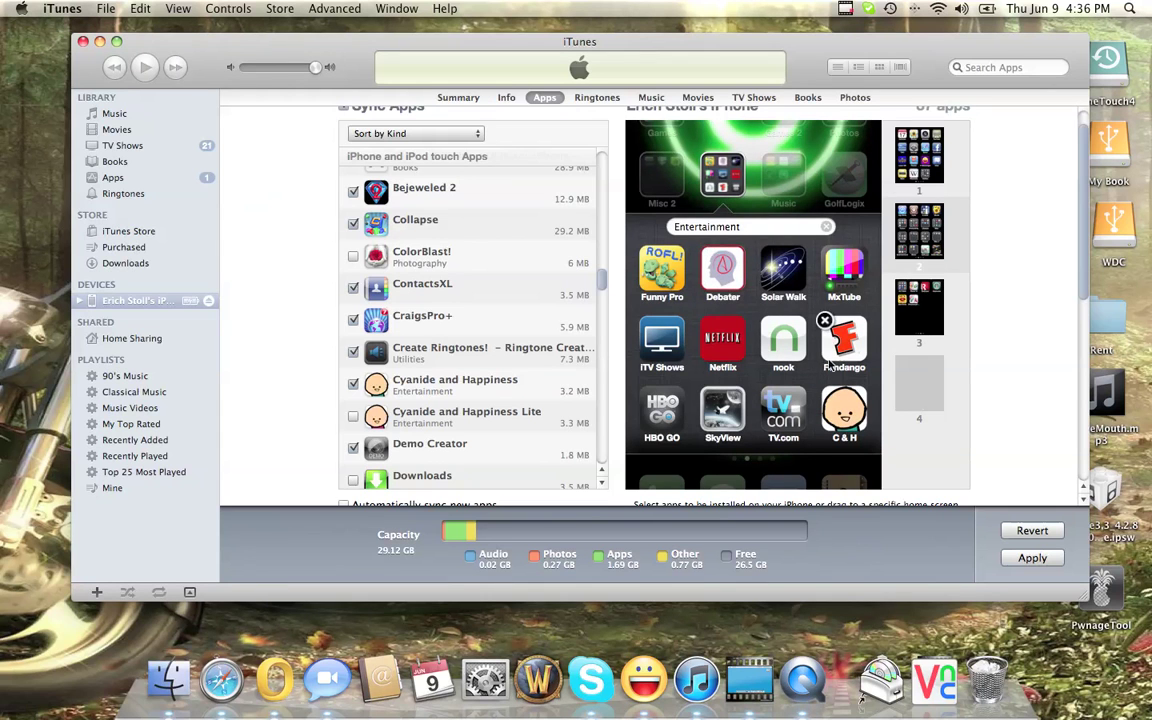
left_click(755, 152)
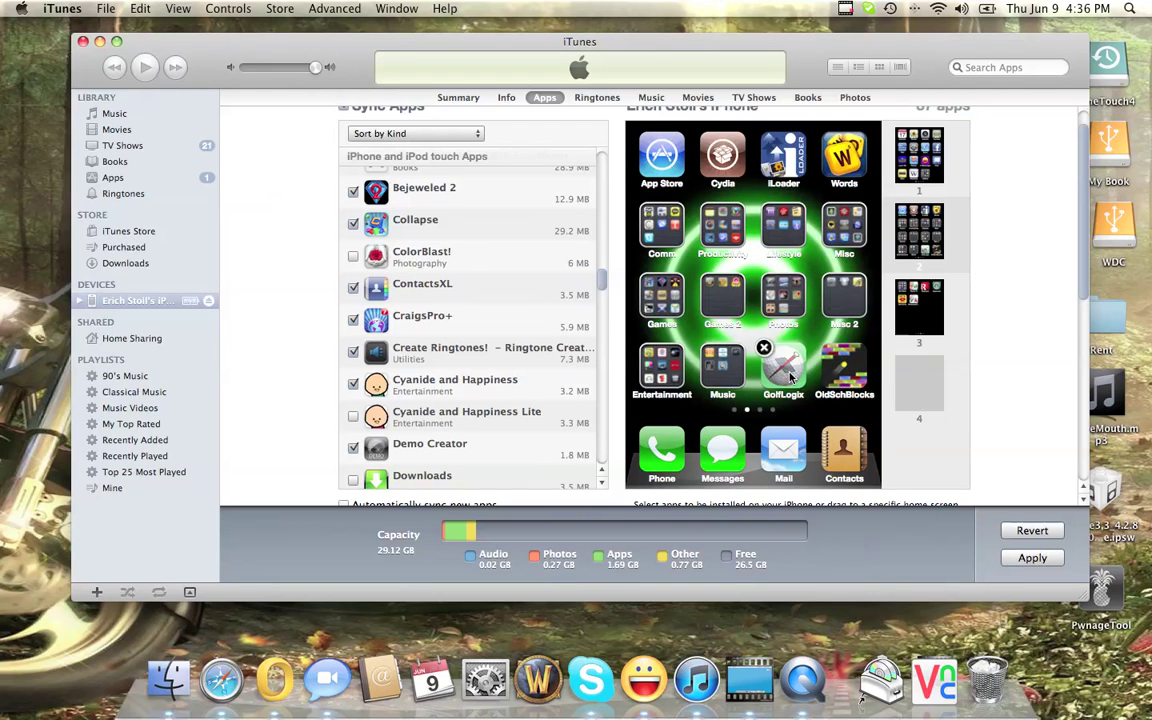
- On the second home screen, move GolfLogix into the Lifestyle folder and OldSchBlocks into the Games 2 folder
left_click_drag(790, 375, 786, 230)
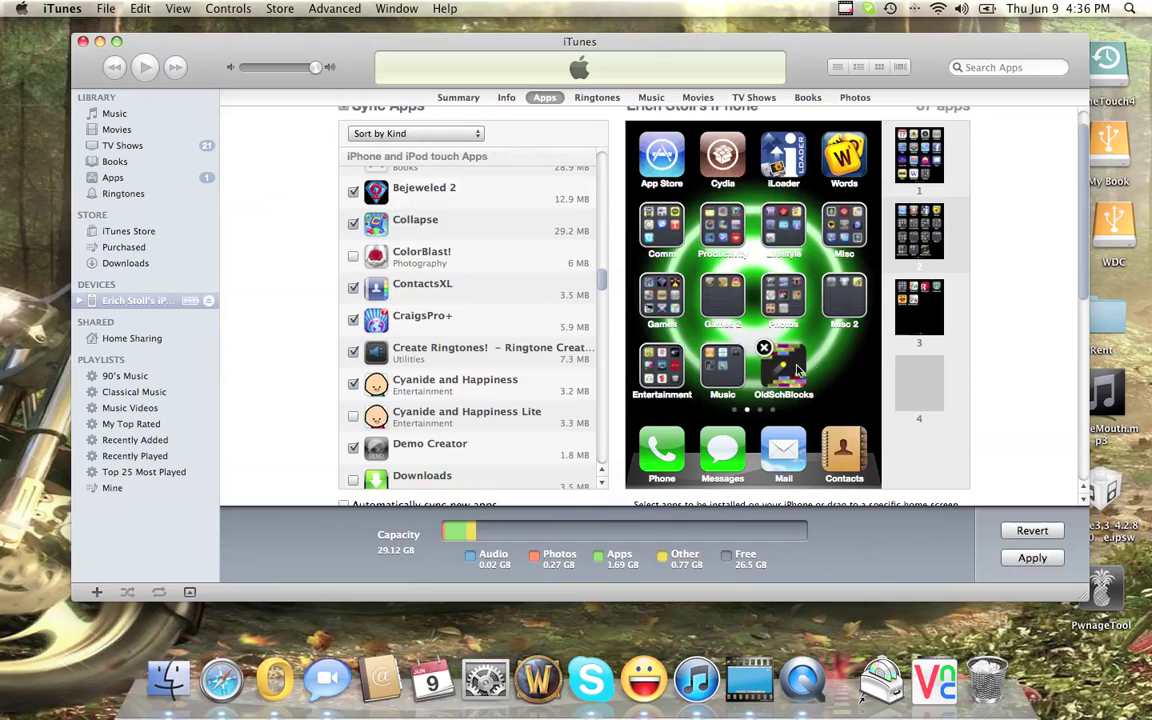
left_click_drag(797, 375, 736, 305)
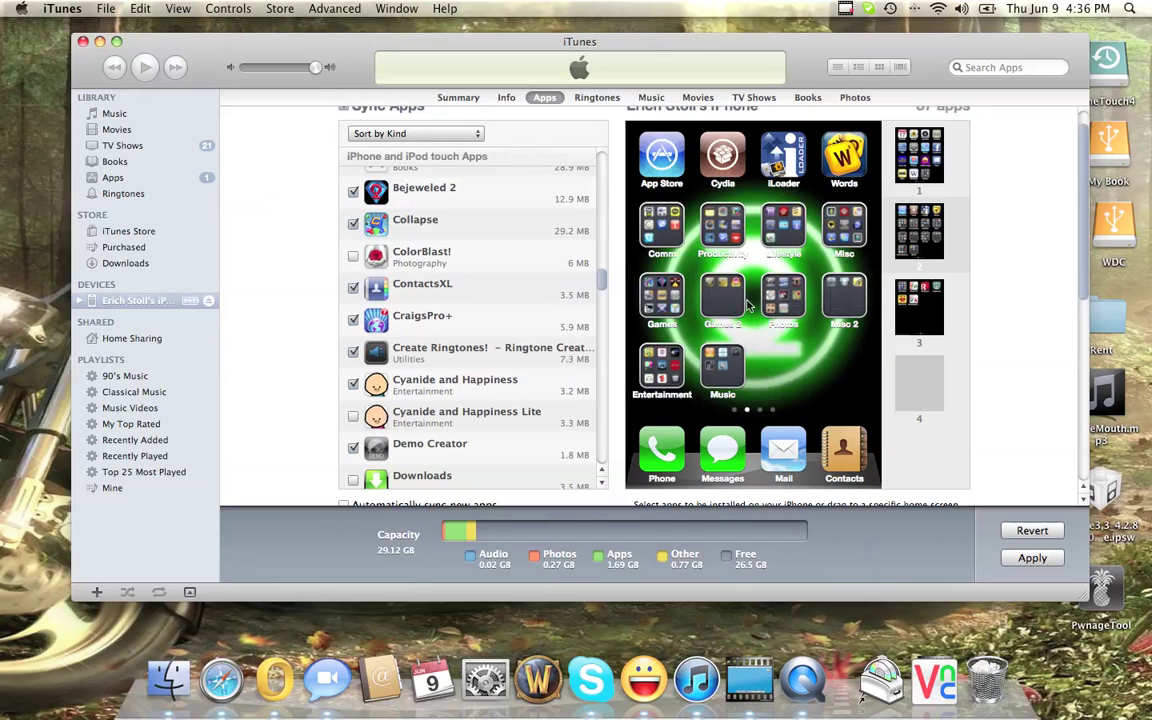
- Move the Starbucks app from the third home screen into the Lifestyle folder on the second, and return to the third screen
left_click(928, 314)
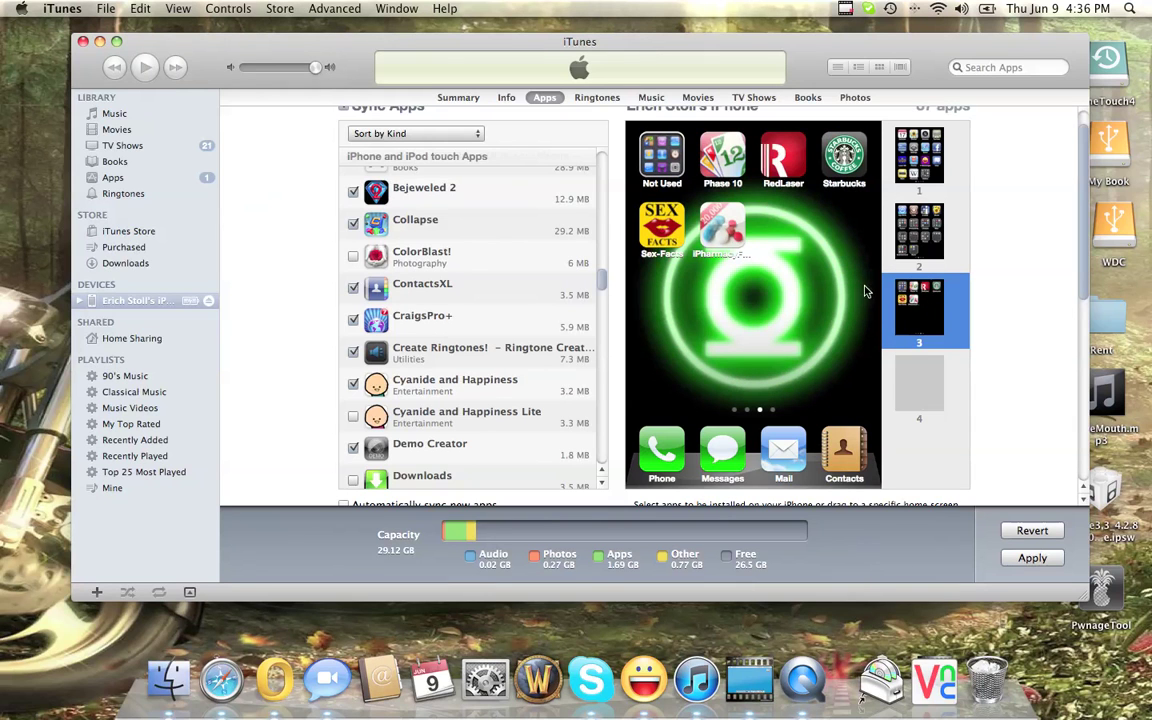
left_click_drag(843, 155, 925, 243)
left_click_drag(912, 240, 780, 230)
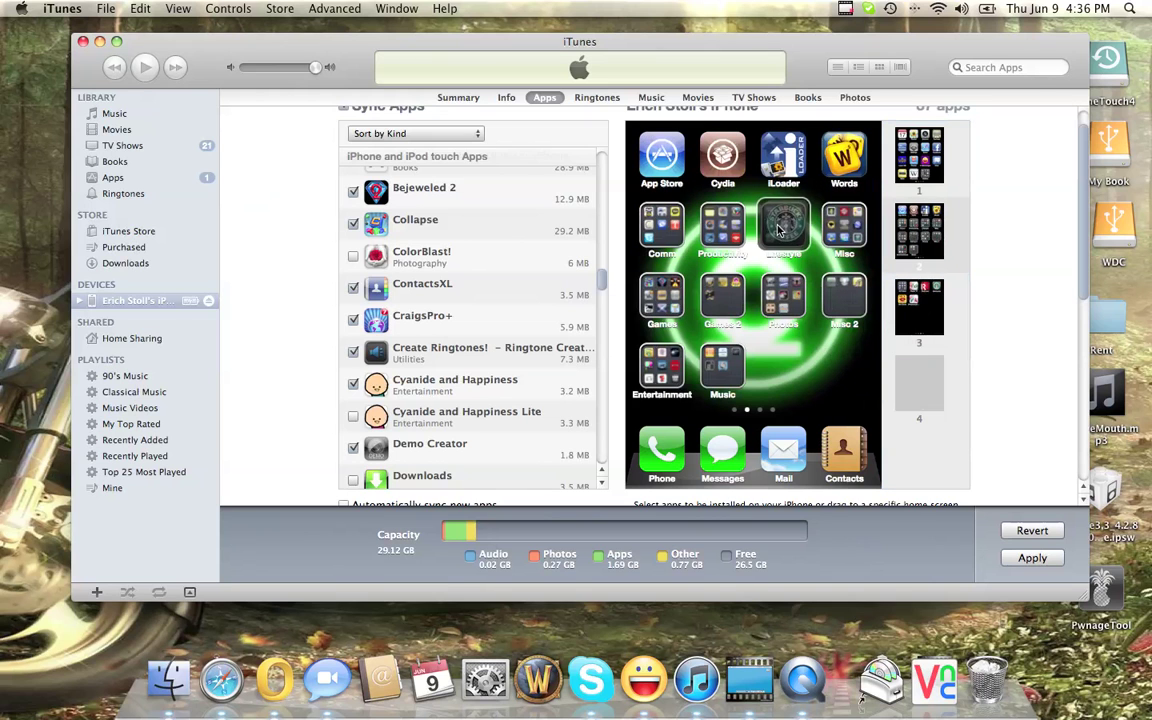
left_click(910, 320)
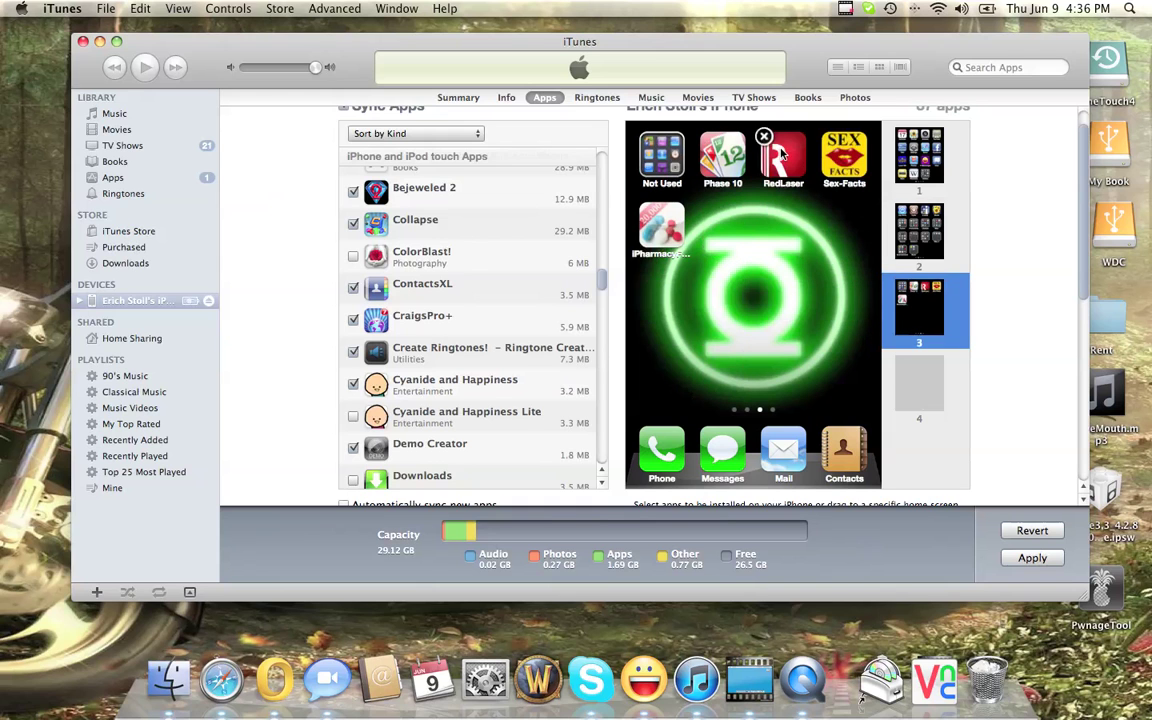
- Move the Sex-Facts app from the third home screen to the second, beside the Entertainment folder, and return to the third screen
left_click_drag(843, 155, 718, 372)
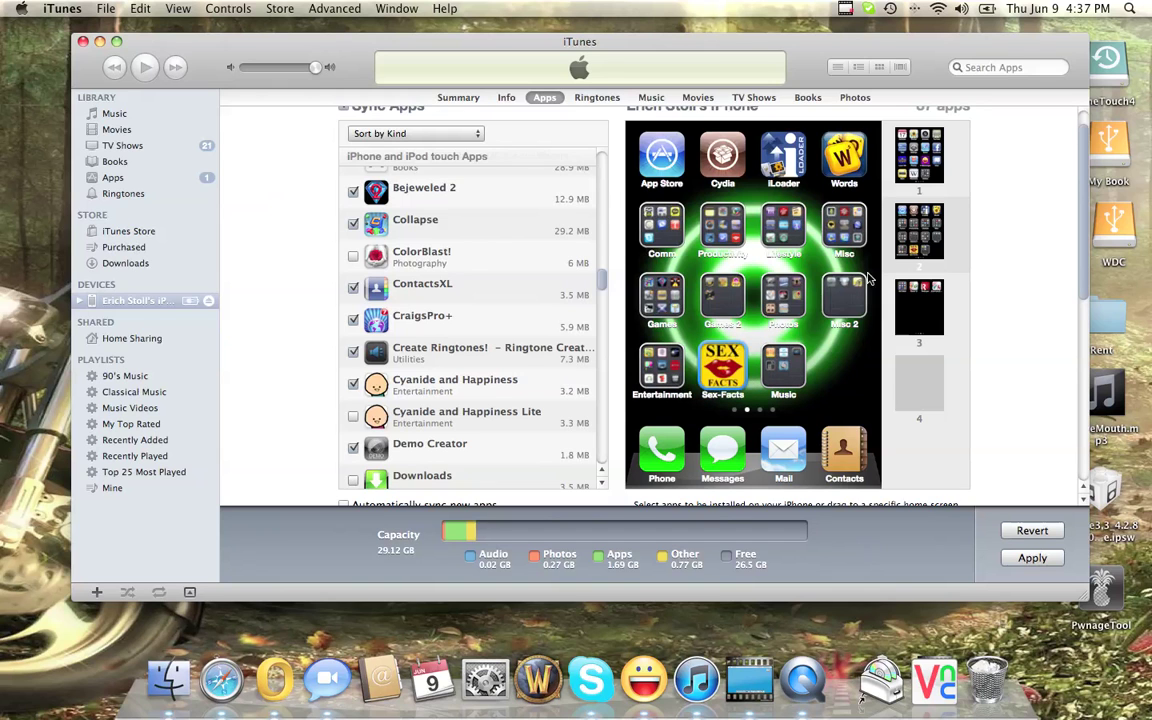
left_click(928, 248)
left_click(919, 310)
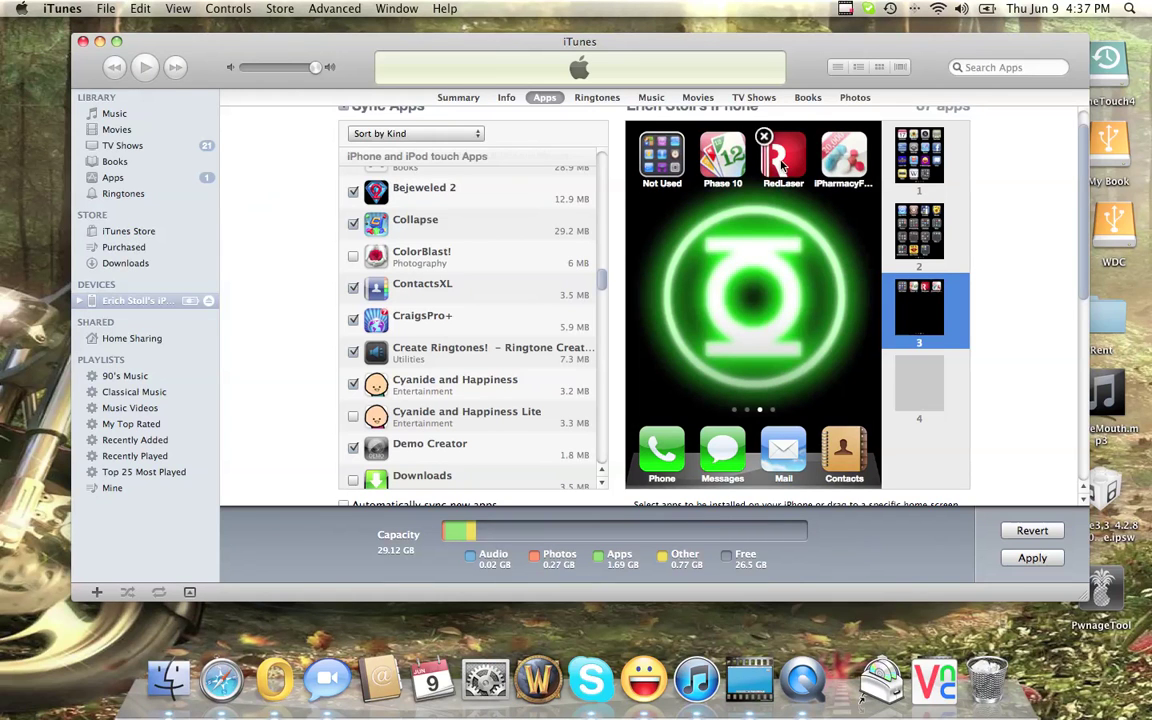
- Move the RedLaser and iPharmacy apps from the third home screen into the Lifestyle folder on the second, and return to the third screen
left_click_drag(783, 165, 783, 229)
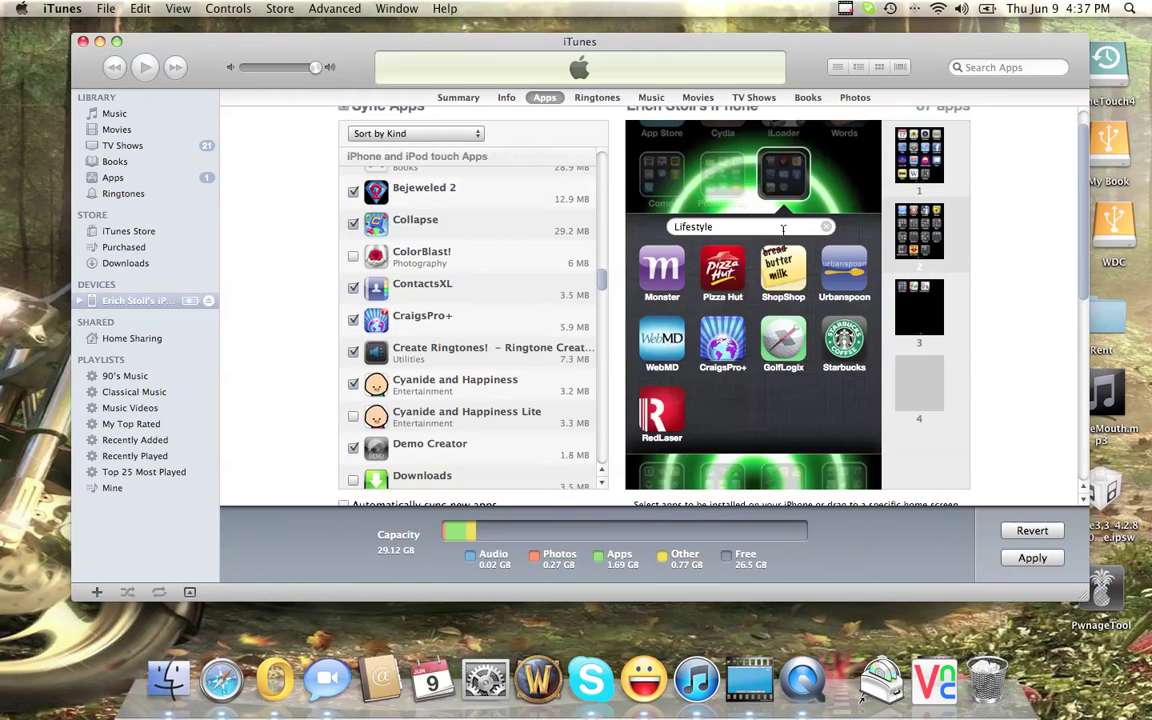
left_click(918, 316)
left_click_drag(783, 155, 778, 230)
left_click(918, 312)
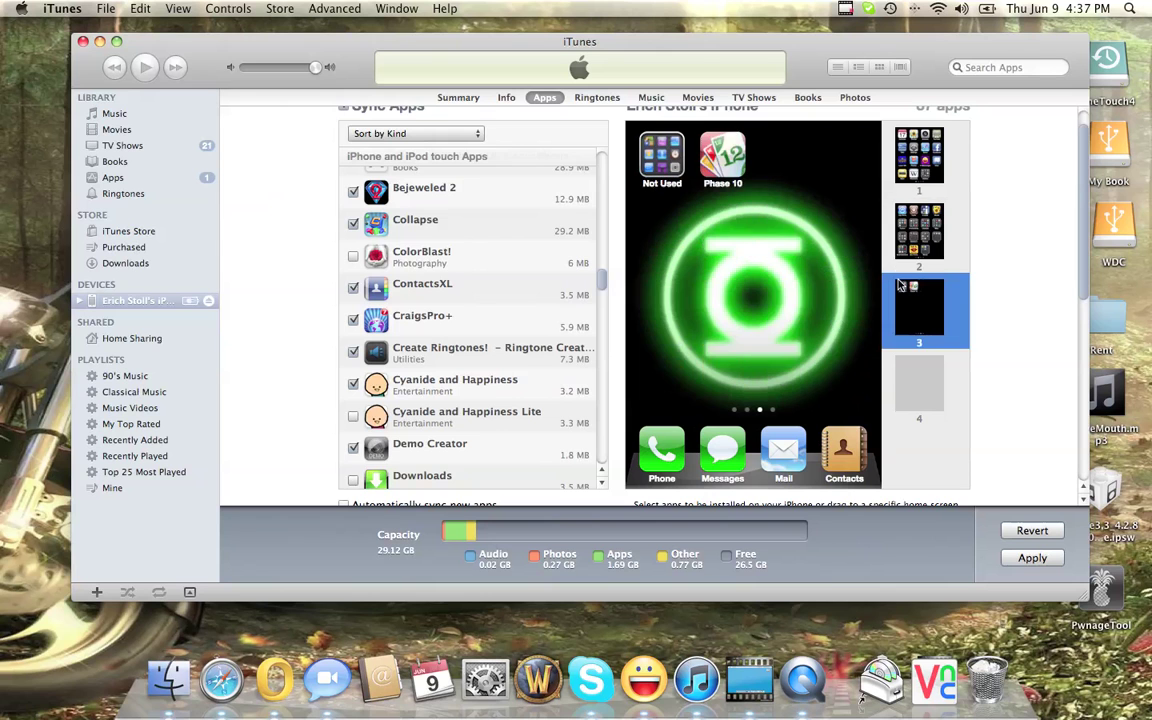
- Move the Phase 10 app from the third home screen into the Misc 2 folder on the second, and apply the sync changes
left_click_drag(712, 173, 848, 307)
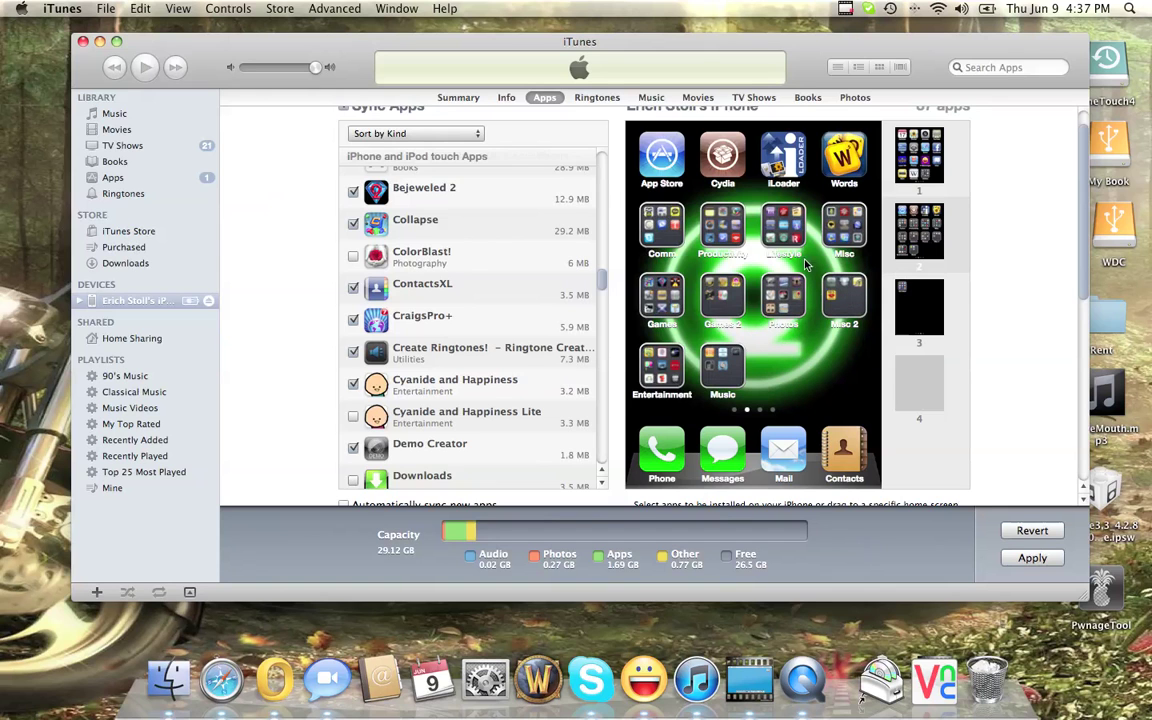
left_click(912, 143)
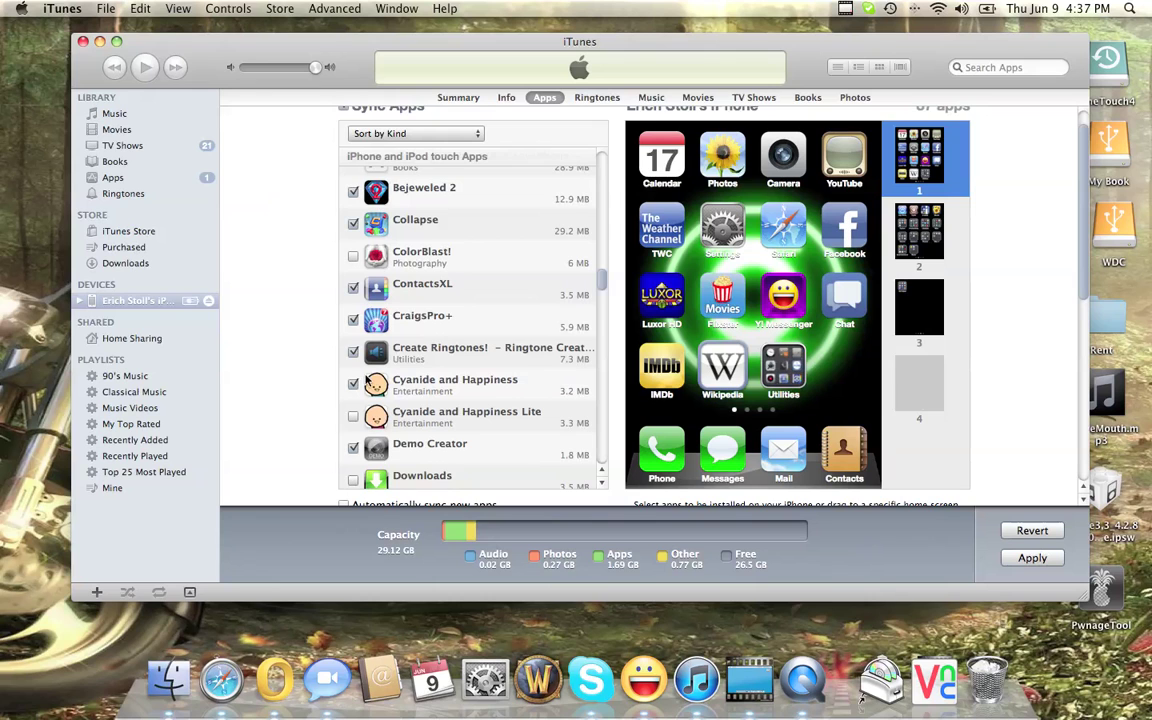
left_click(1030, 561)
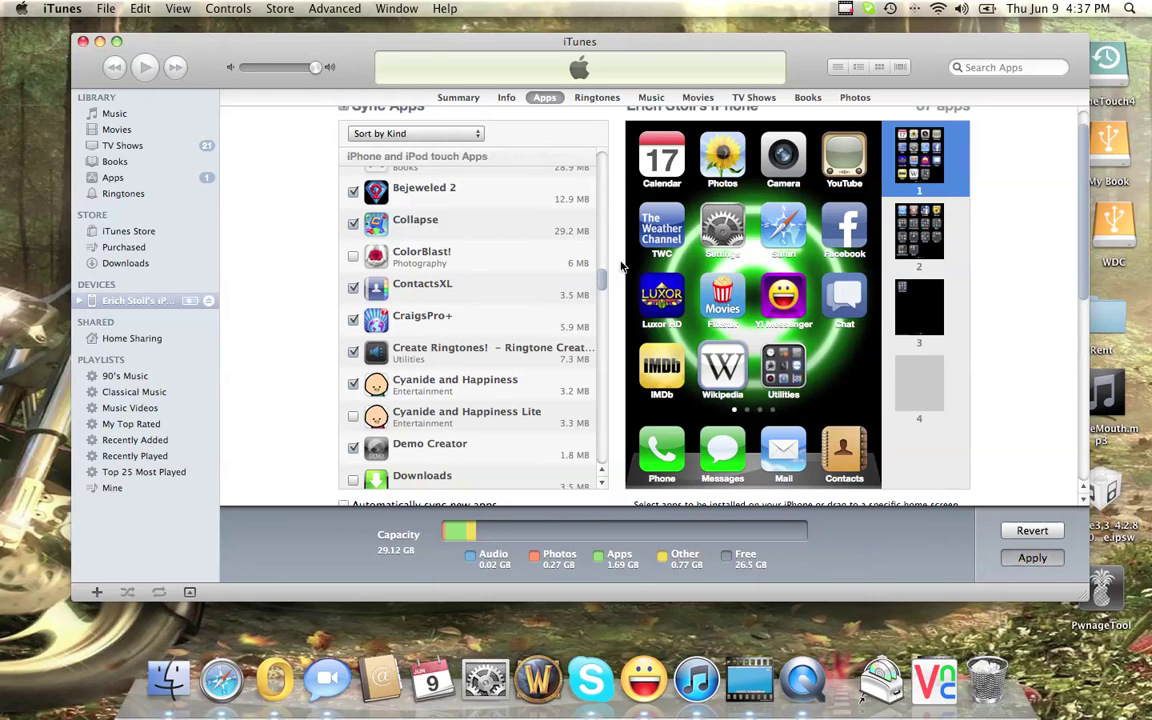